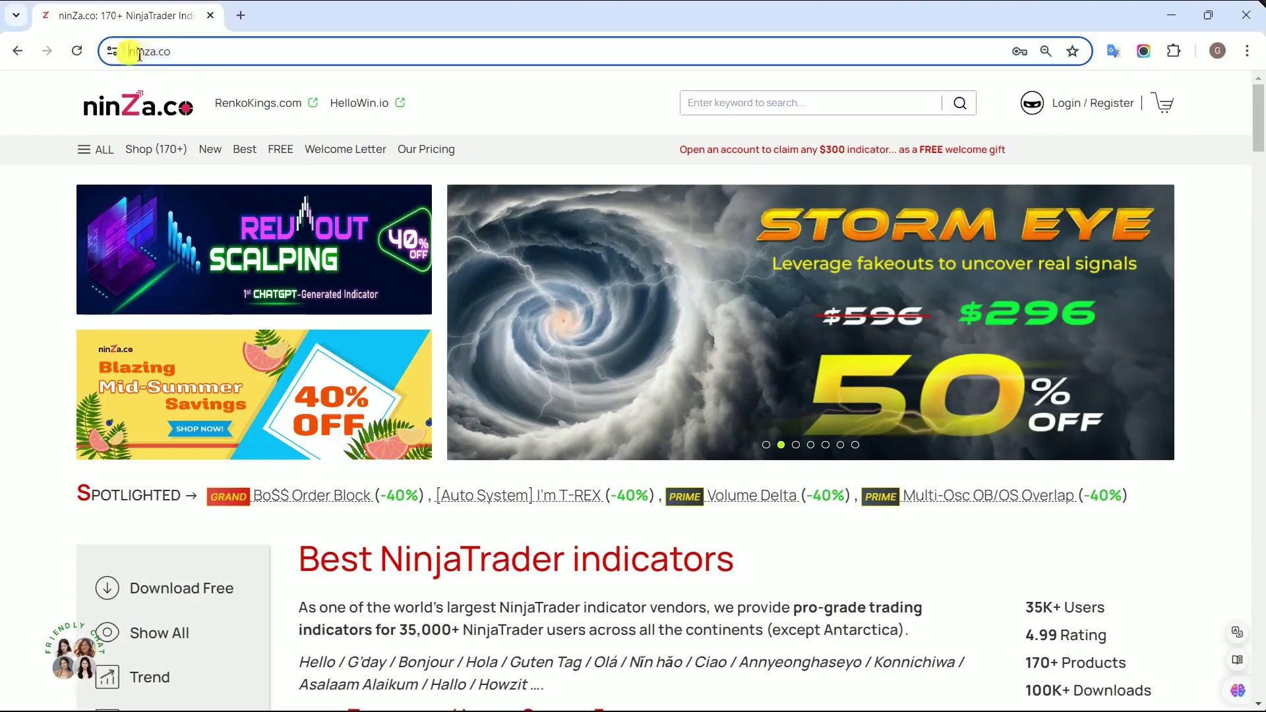
Search the ninZa.co store for 'Solar Wind' and pick the 'Solar Wind' suggestion
left_click(208, 54)
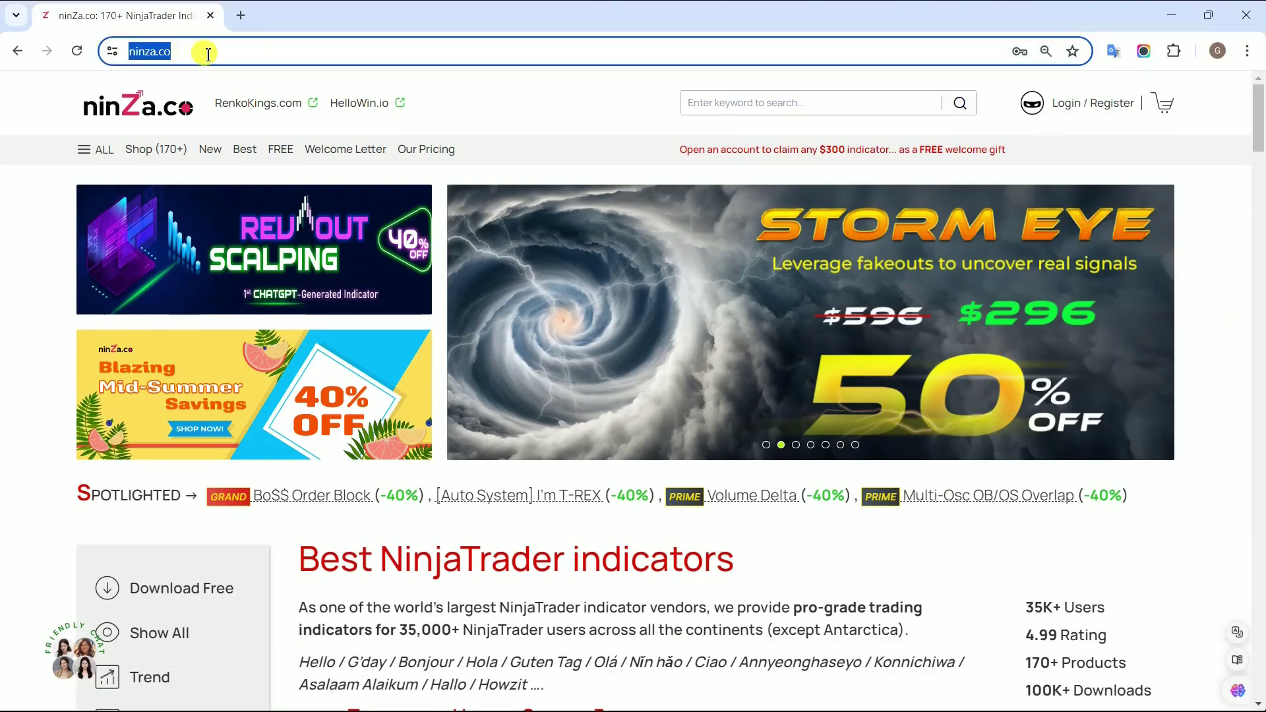
left_click(718, 109)
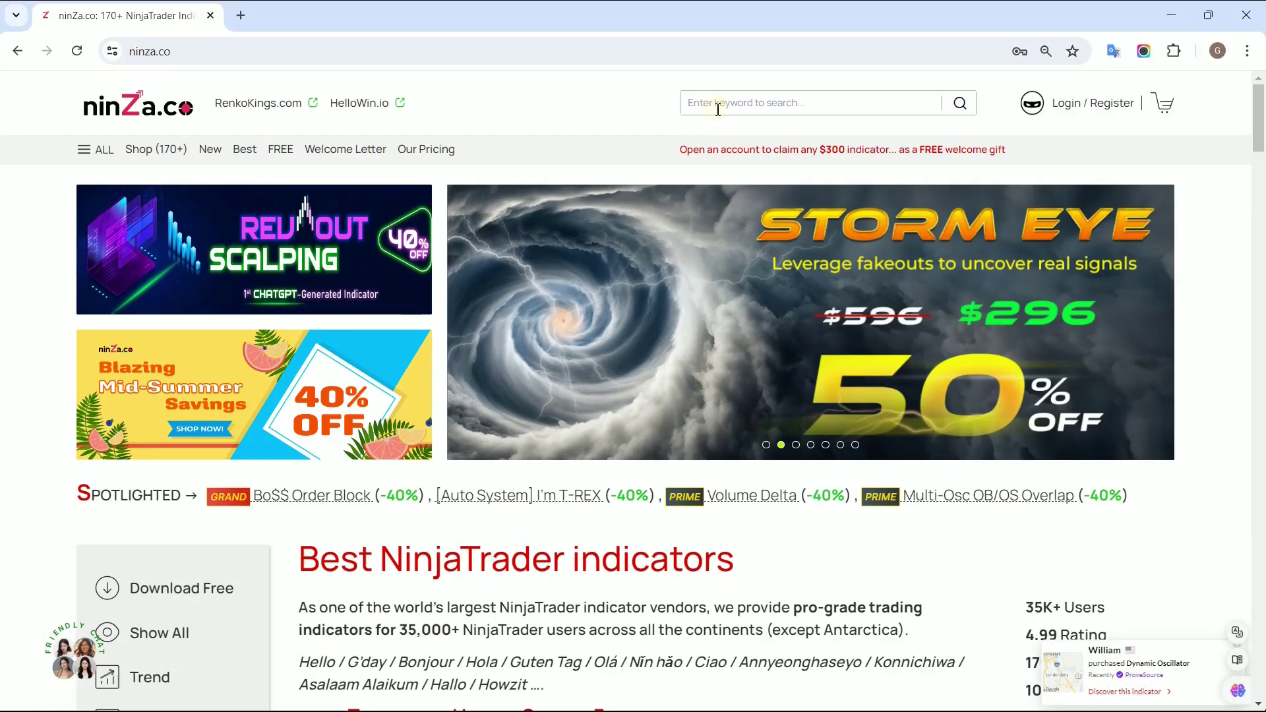
type("Solar")
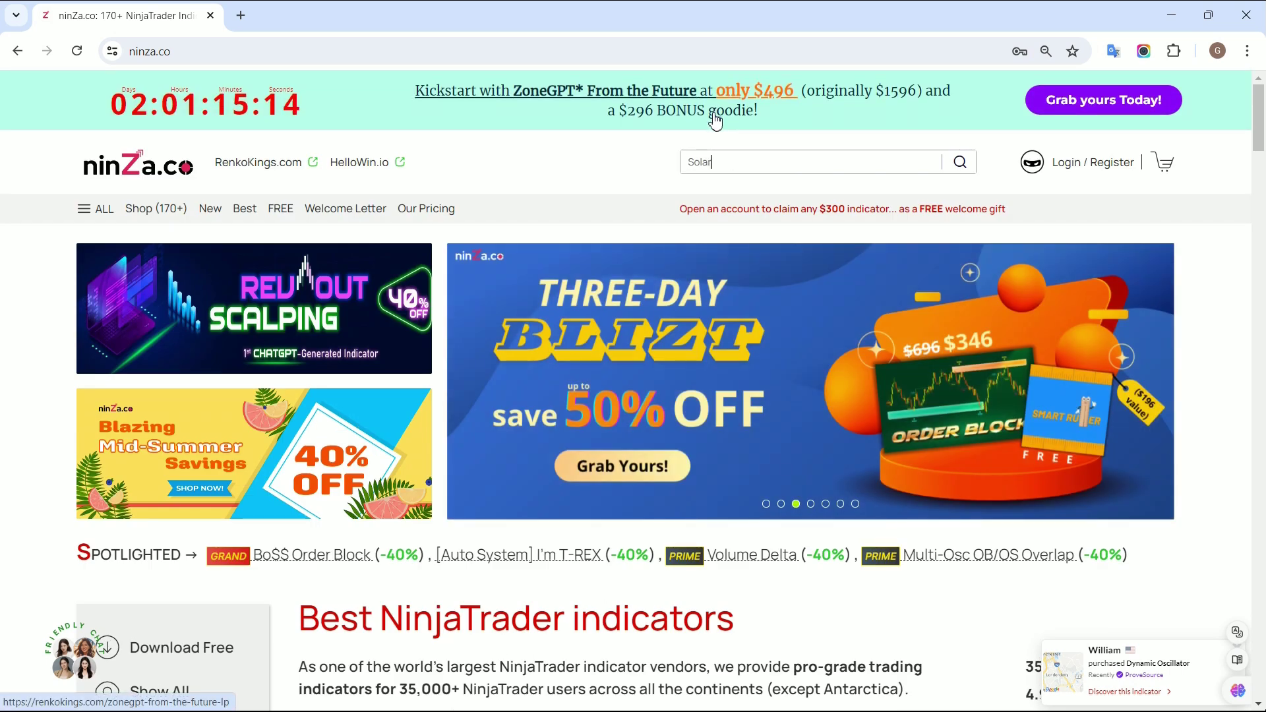
type(" Wind")
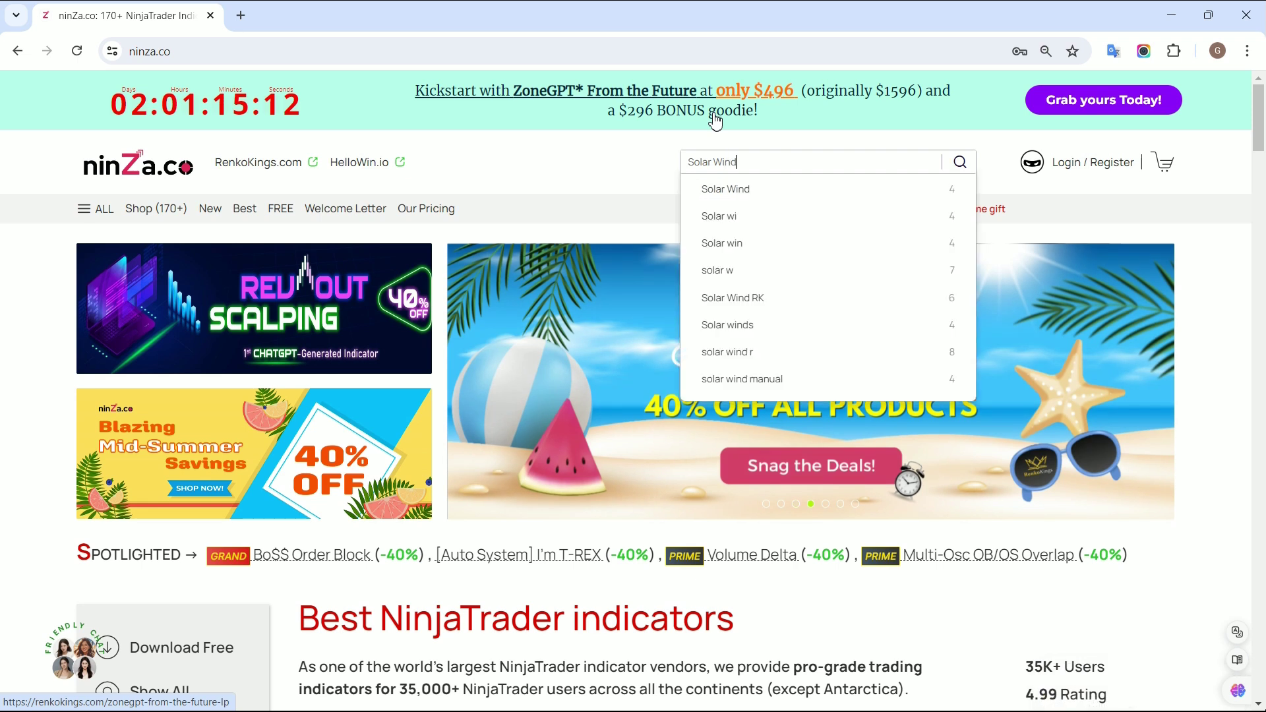
left_click(736, 193)
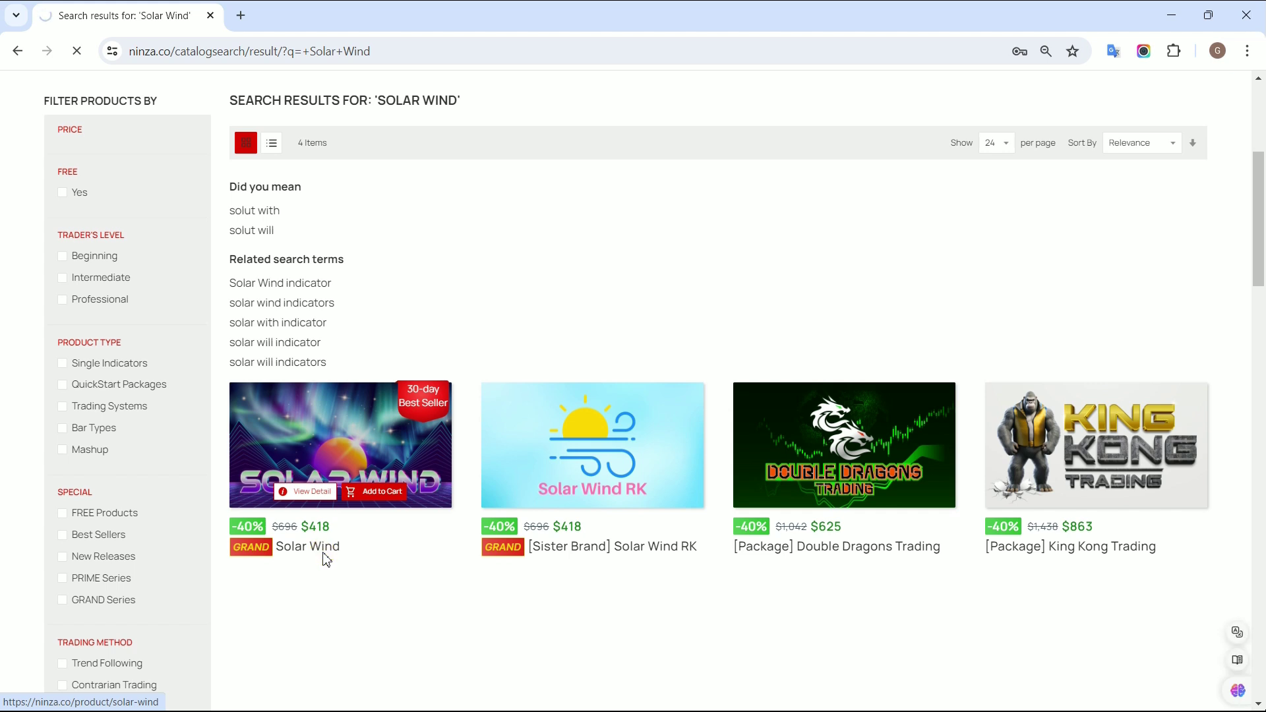
Open the Solar Wind product page and expand its full description
left_click(324, 552)
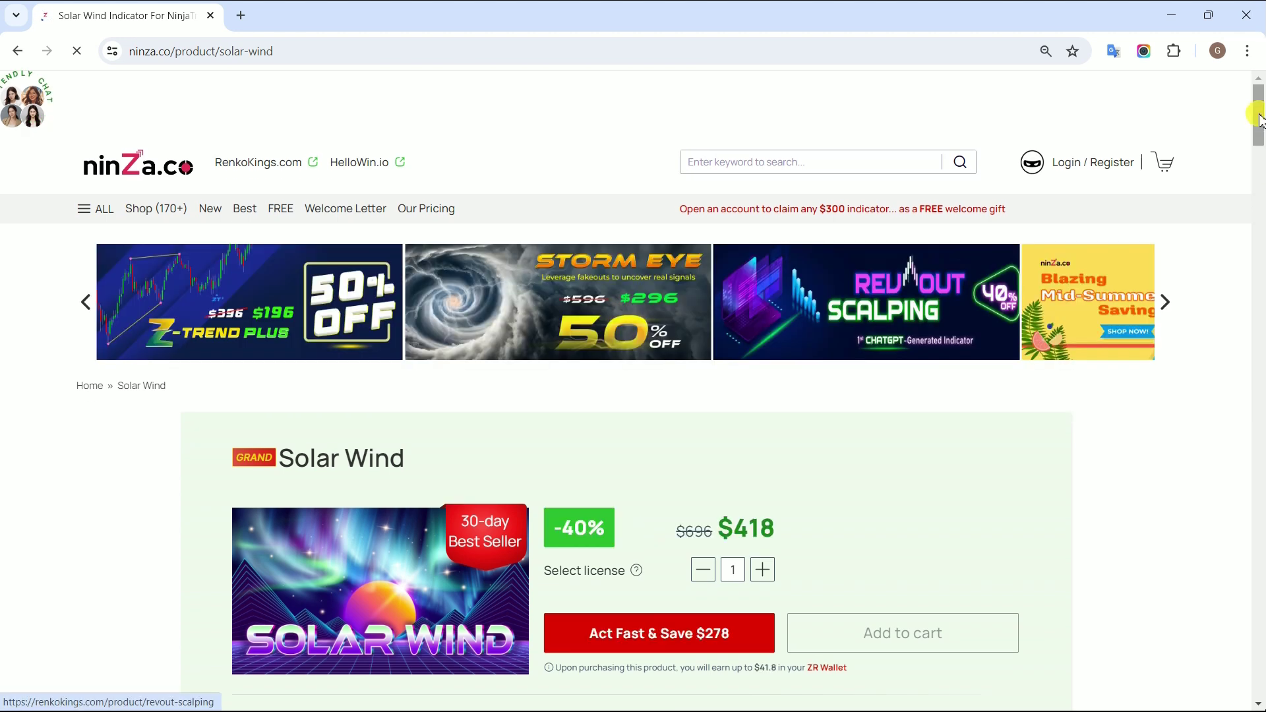
scroll(411, 355, "down", 1)
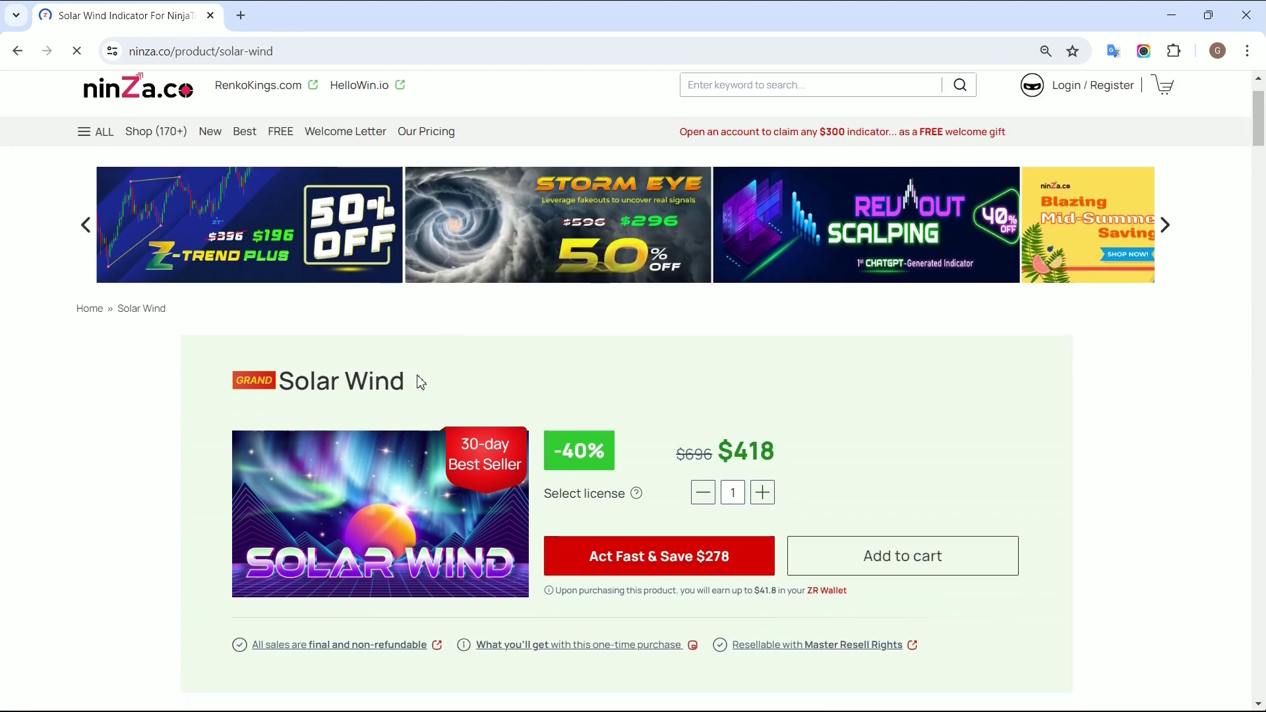
left_click_drag(1257, 124, 1259, 257)
left_click(470, 404)
scroll(472, 416, "down", 10)
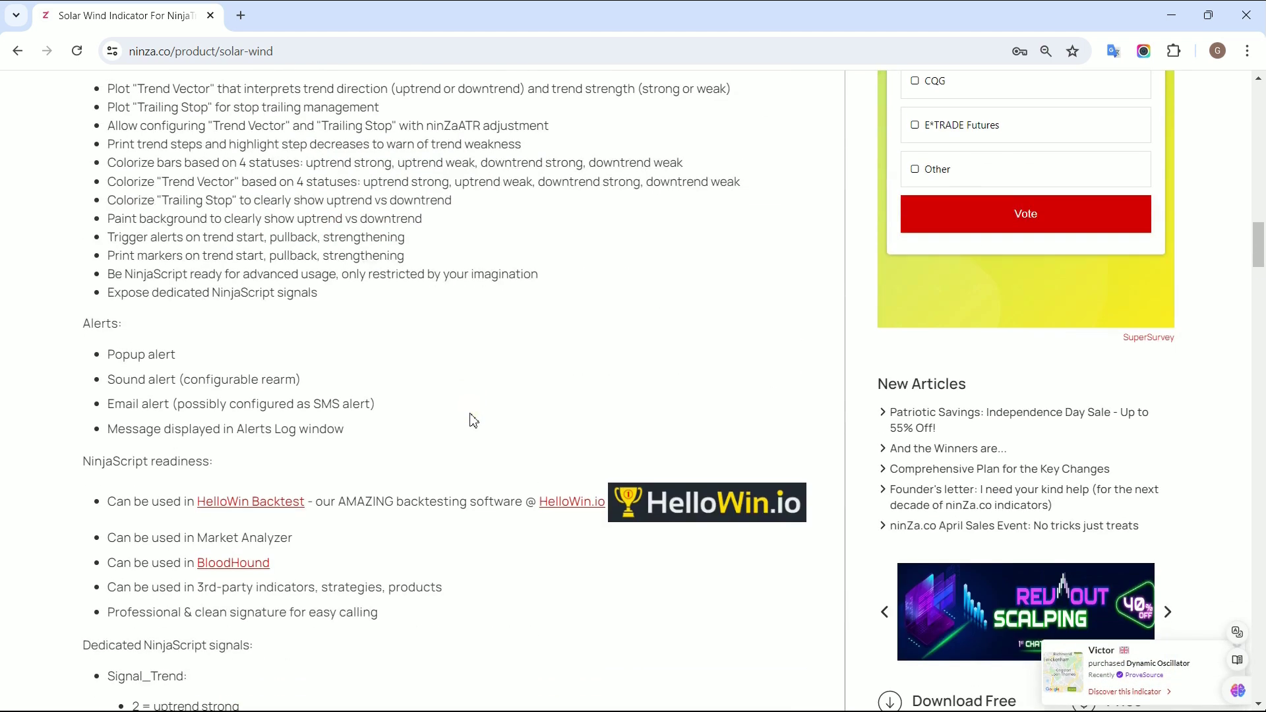
Highlight the Dedicated NinjaScript signals, Signal_Trade, 2 = uptrend and -2 = downtrend pullback lines
left_click_drag(84, 316, 275, 323)
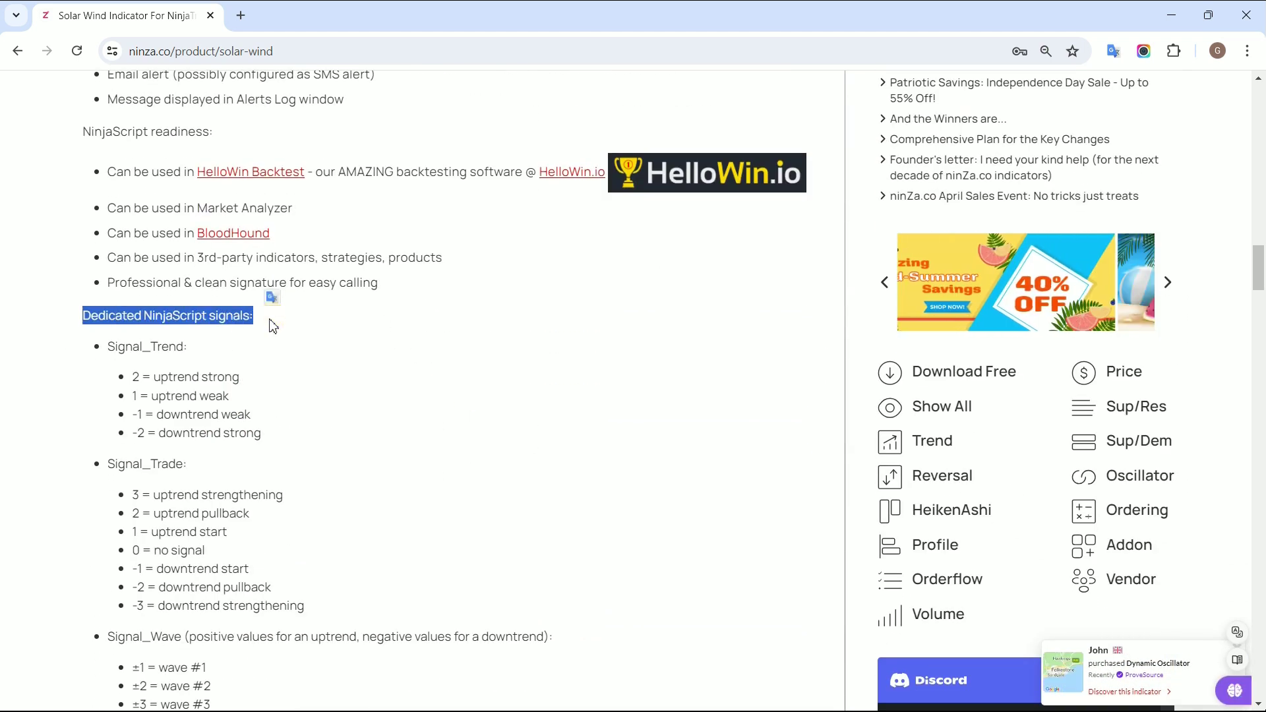
left_click_drag(109, 466, 189, 463)
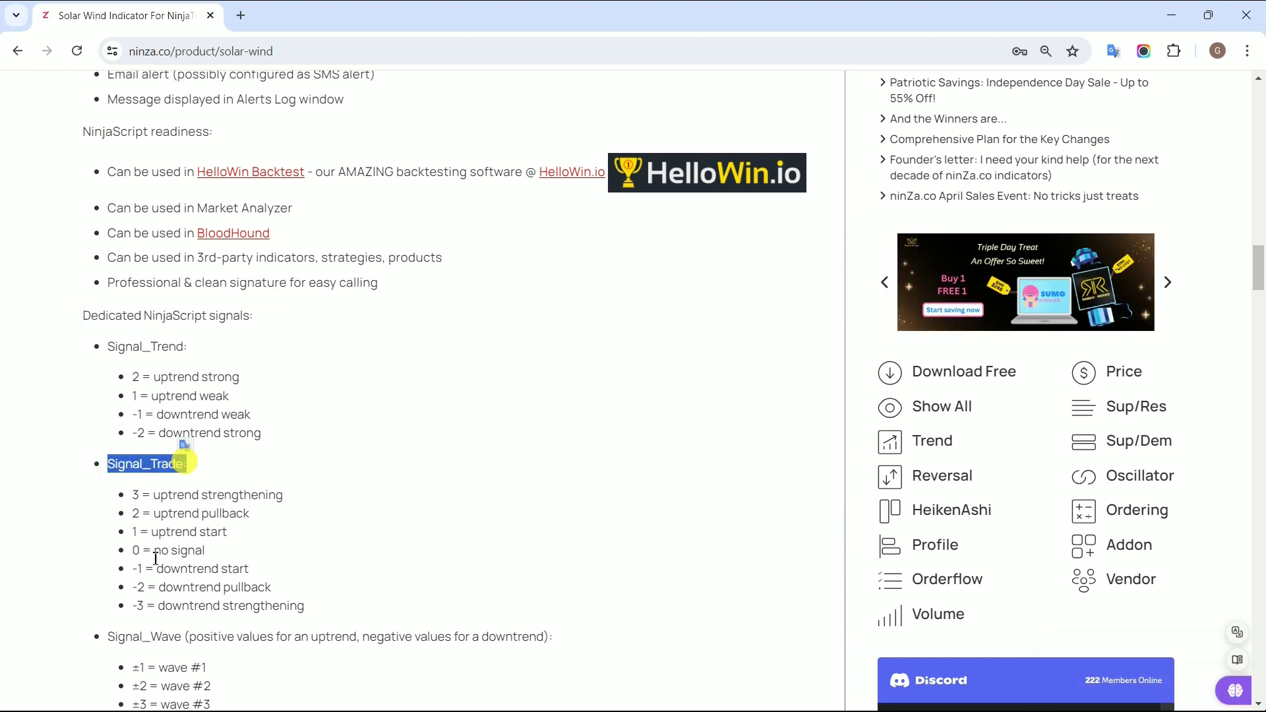
left_click(137, 518)
left_click_drag(133, 515, 265, 521)
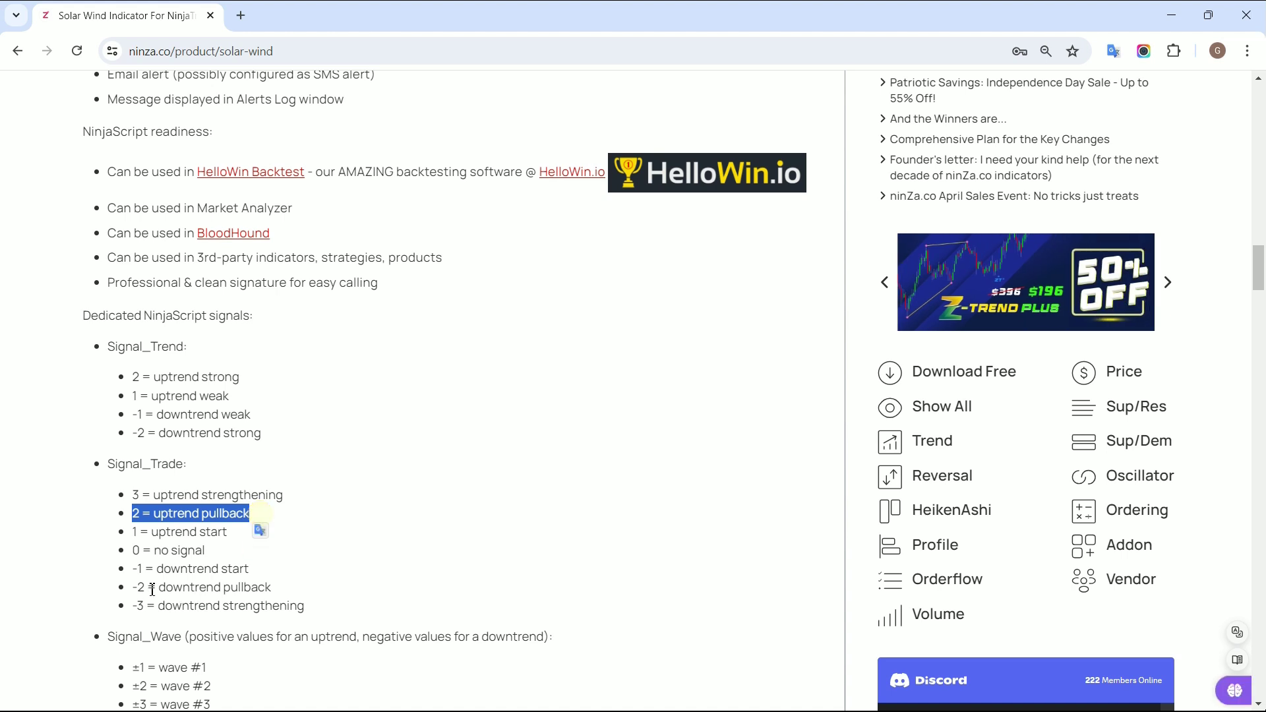
left_click_drag(136, 587, 287, 591)
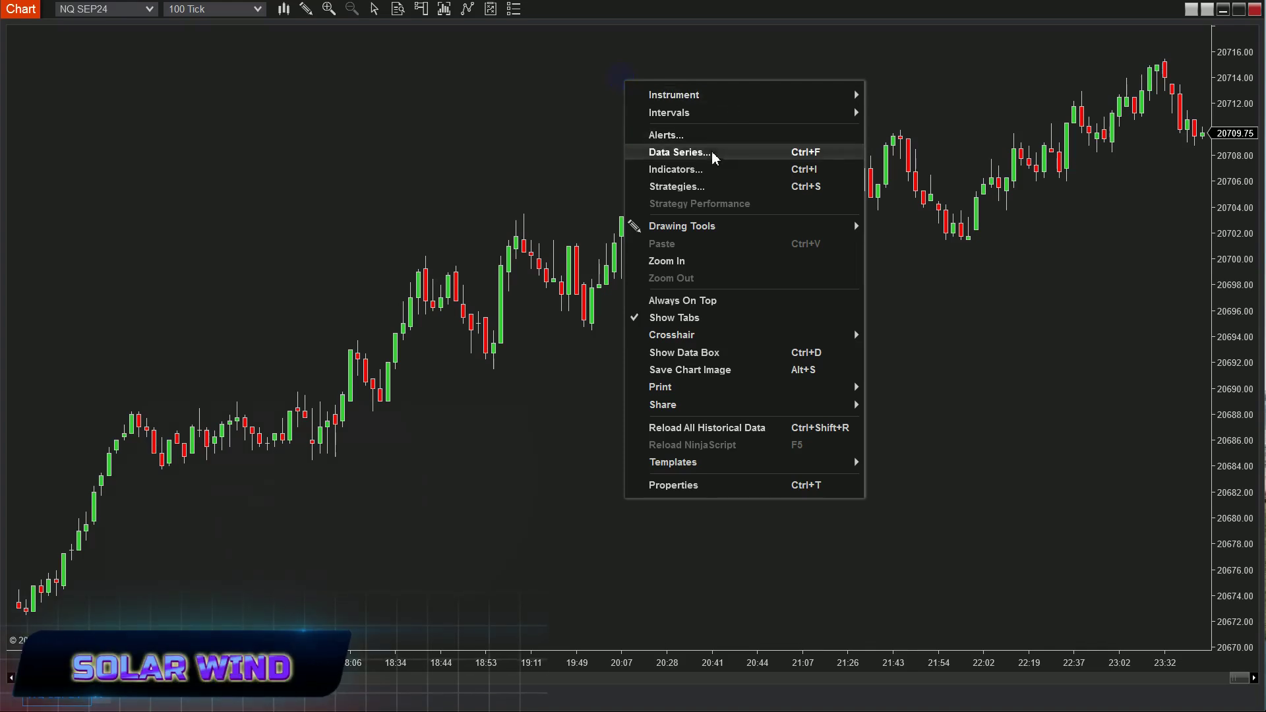
Add ninZaSolarWind to the chart's configured indicators
left_click(834, 175)
scroll(527, 264, "down", 10)
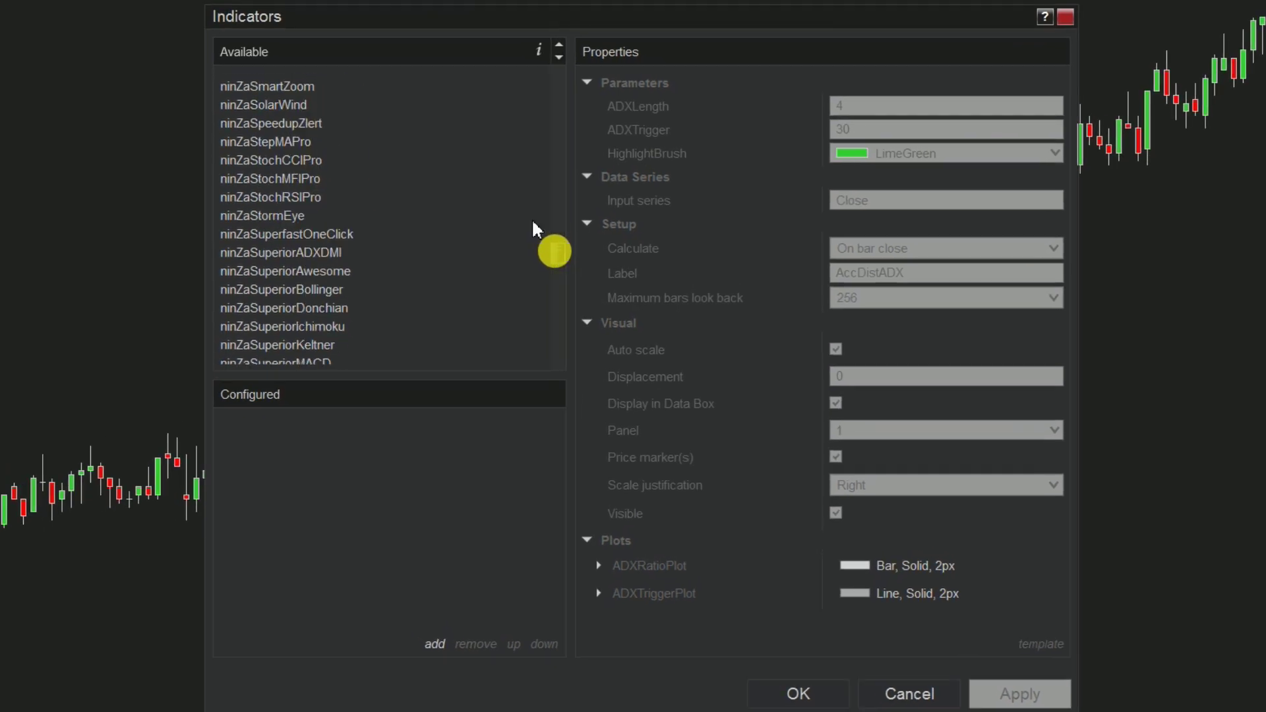
left_click(297, 107)
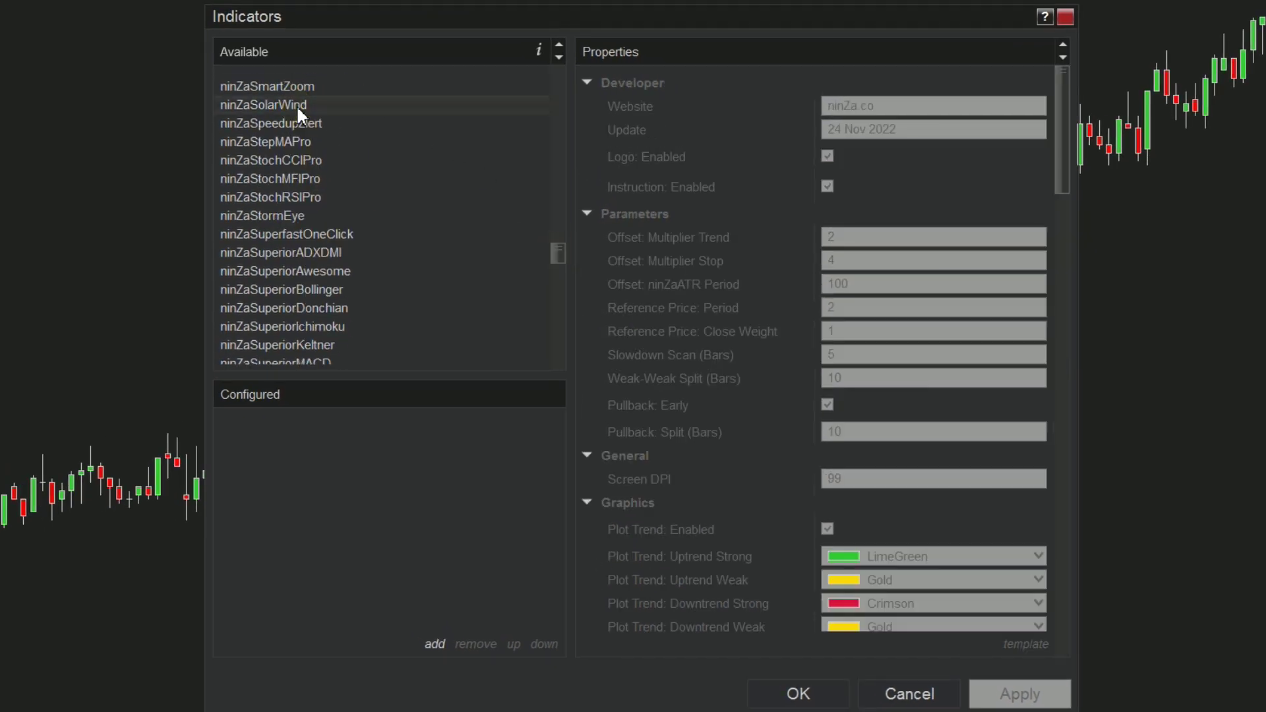
double_click(295, 105)
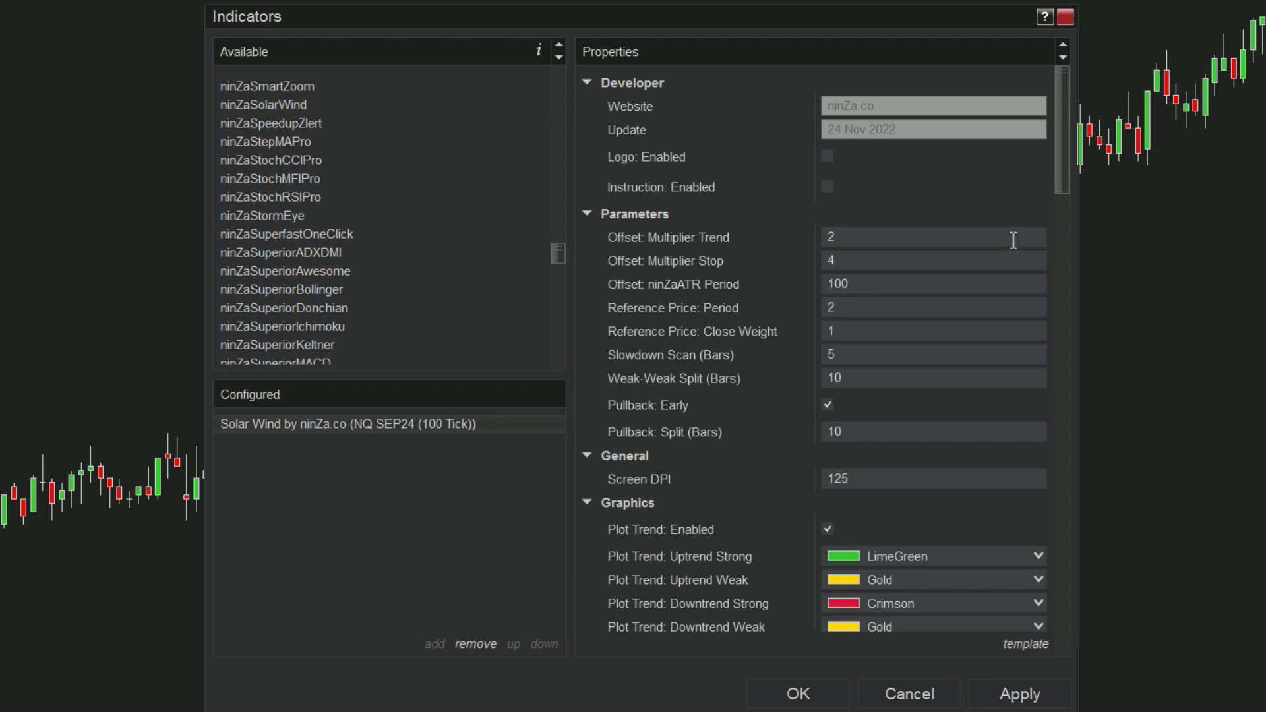
Uncheck Pullback: Early and the Trend Start and Trend Strengthening alert conditions
left_click_drag(1067, 139, 1061, 184)
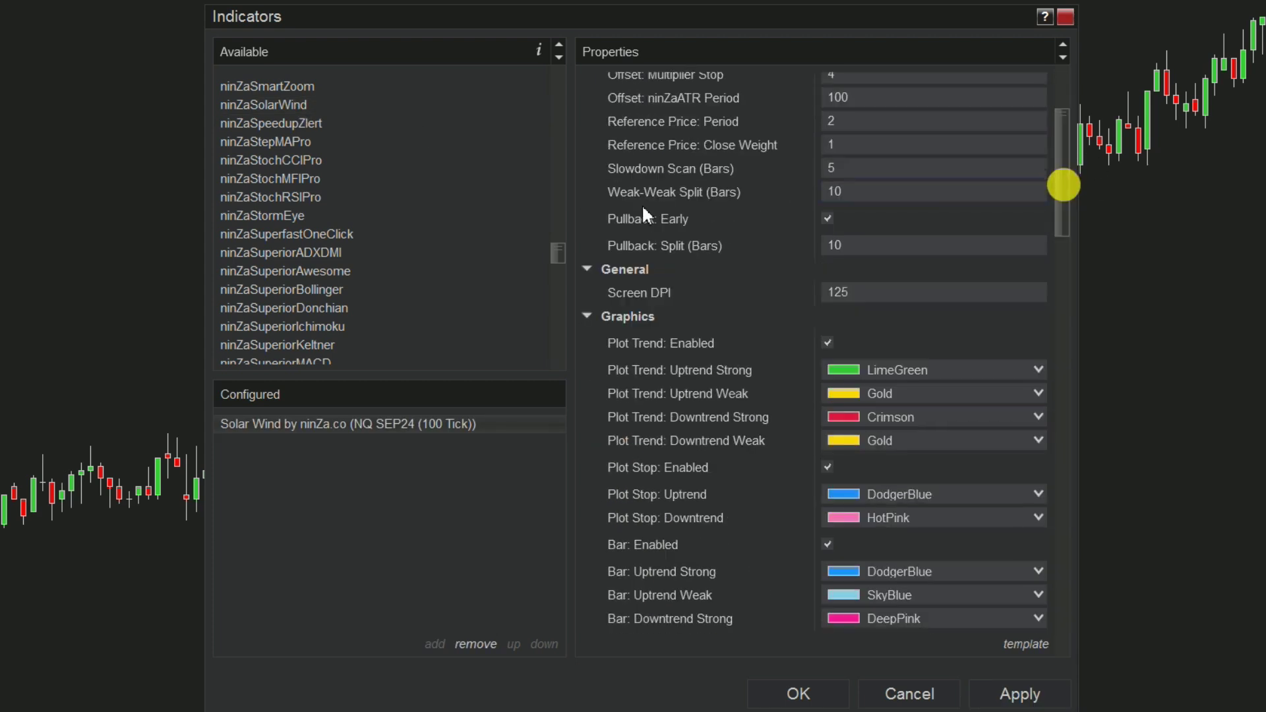
left_click(825, 217)
left_click_drag(1061, 191, 1062, 358)
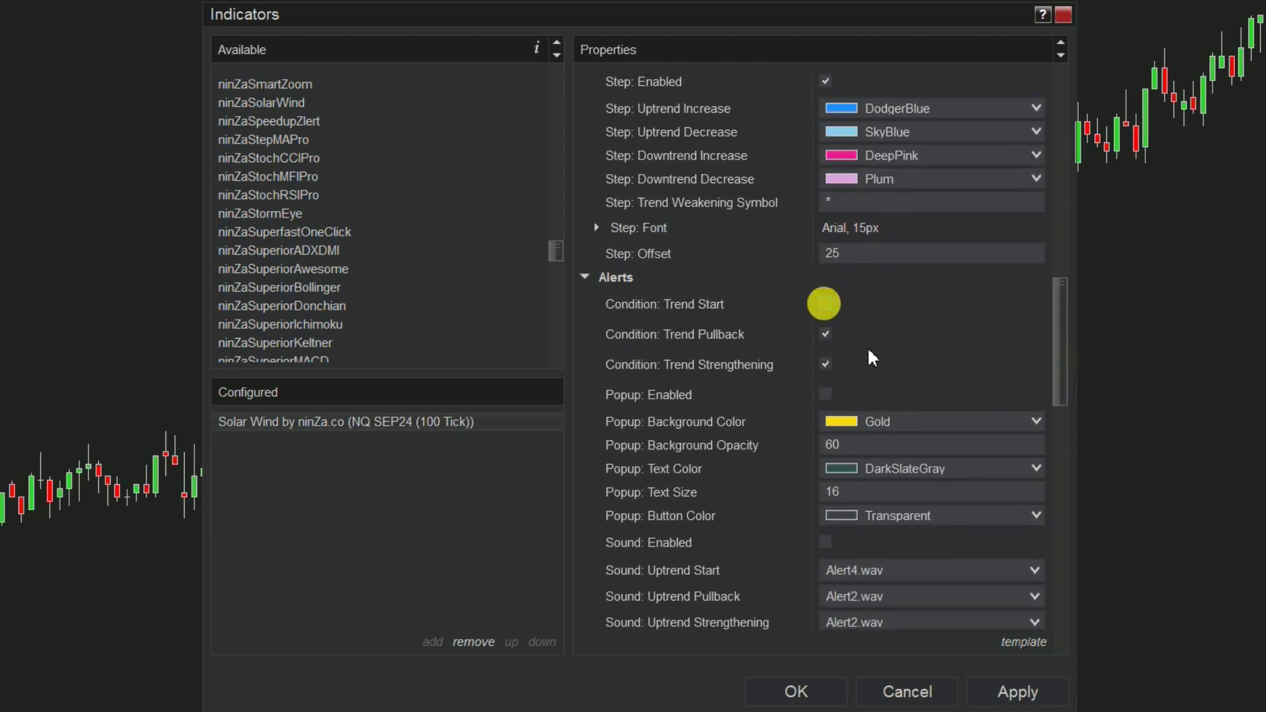
left_click(825, 365)
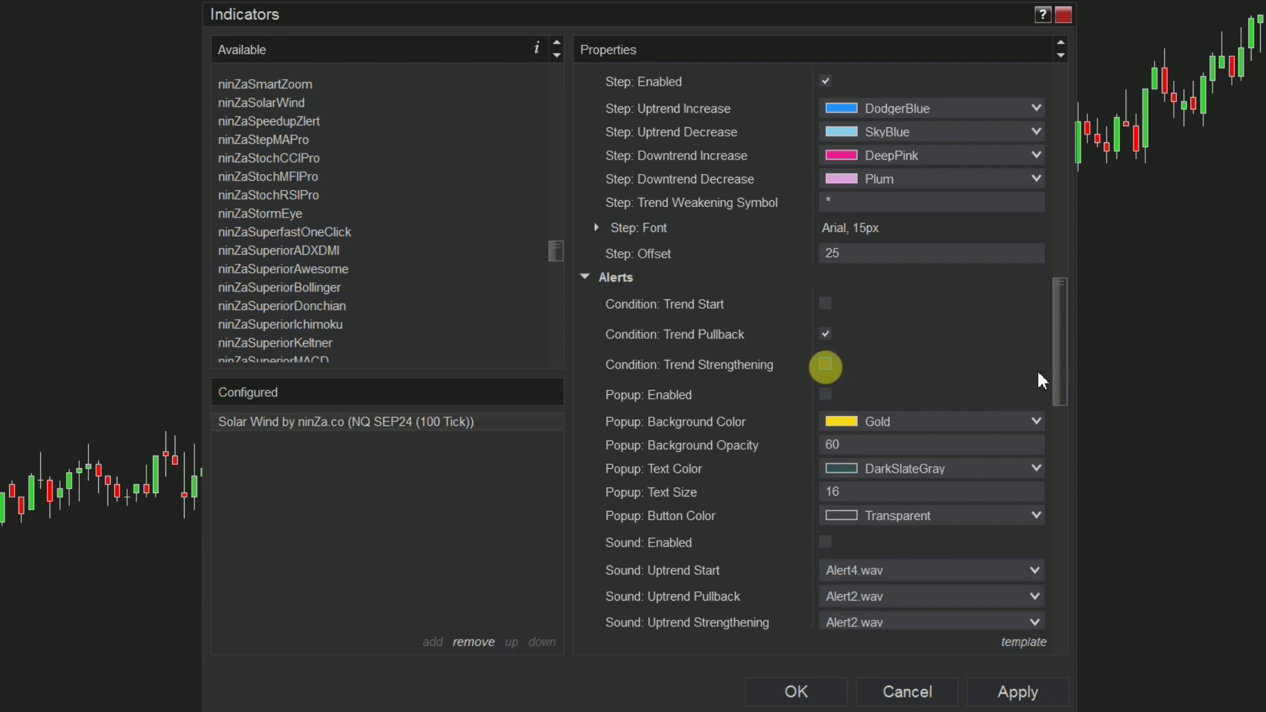
left_click_drag(1059, 353, 1063, 483)
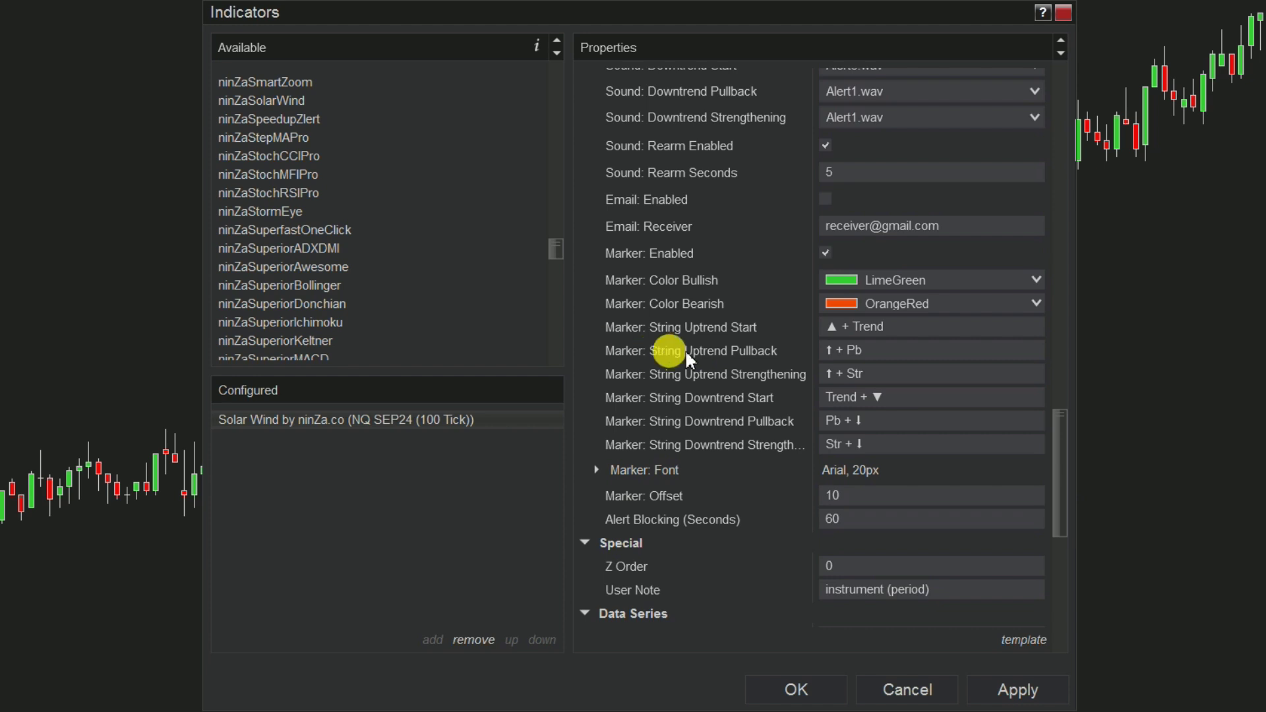
Colour the Signal: Trade plot Crimson, uncheck Auto scale, and apply Solar Wind with OK
left_click_drag(653, 418, 765, 422)
left_click_drag(1060, 455, 1062, 627)
left_click(665, 588)
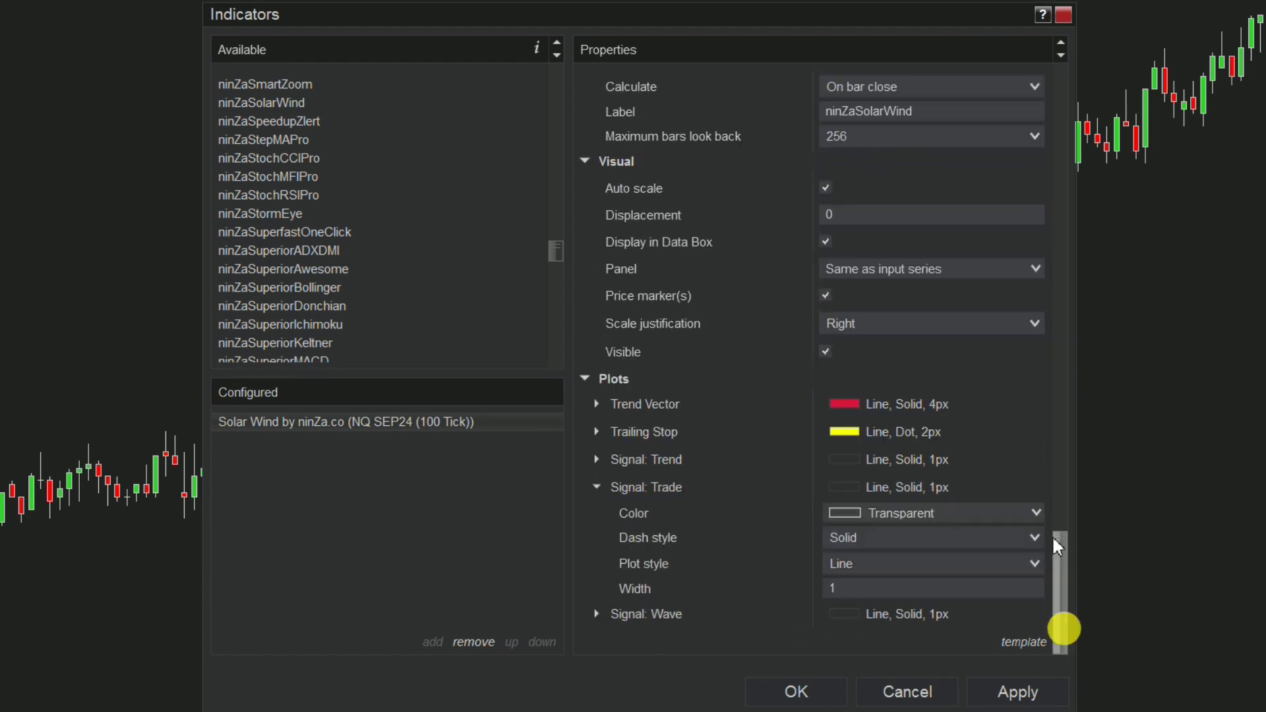
left_click(1034, 514)
left_click(940, 312)
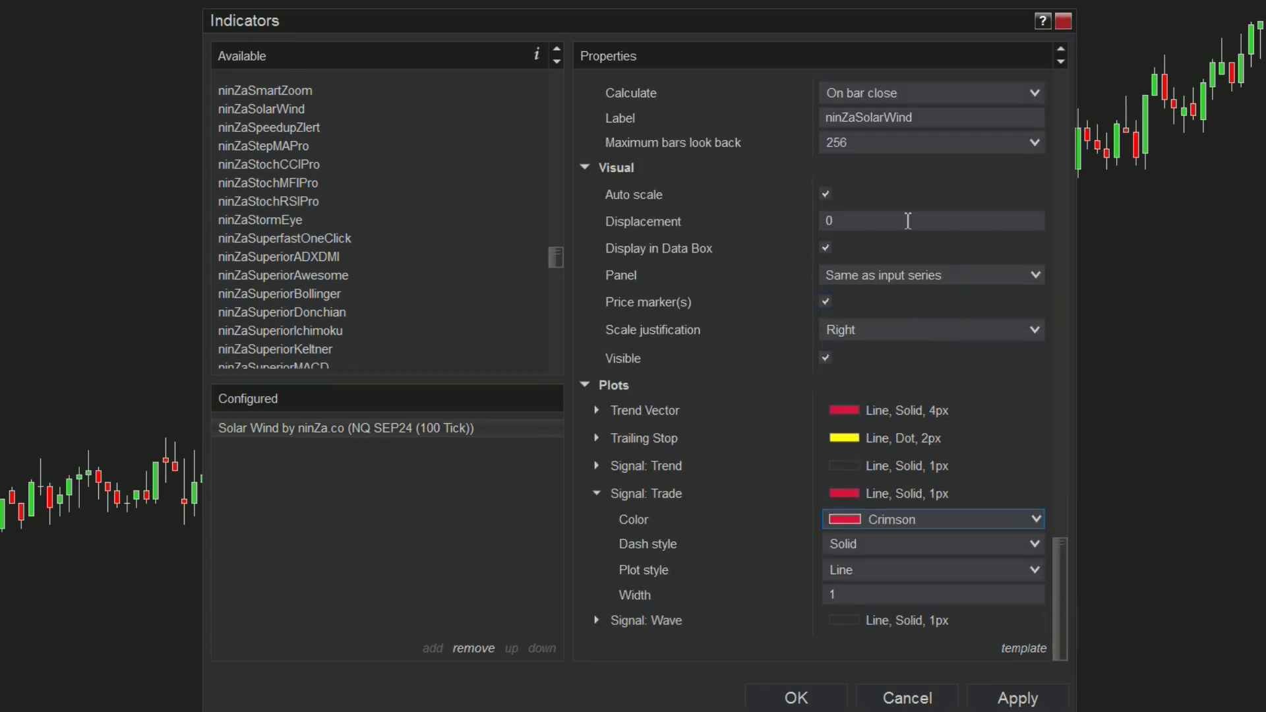
left_click(827, 196)
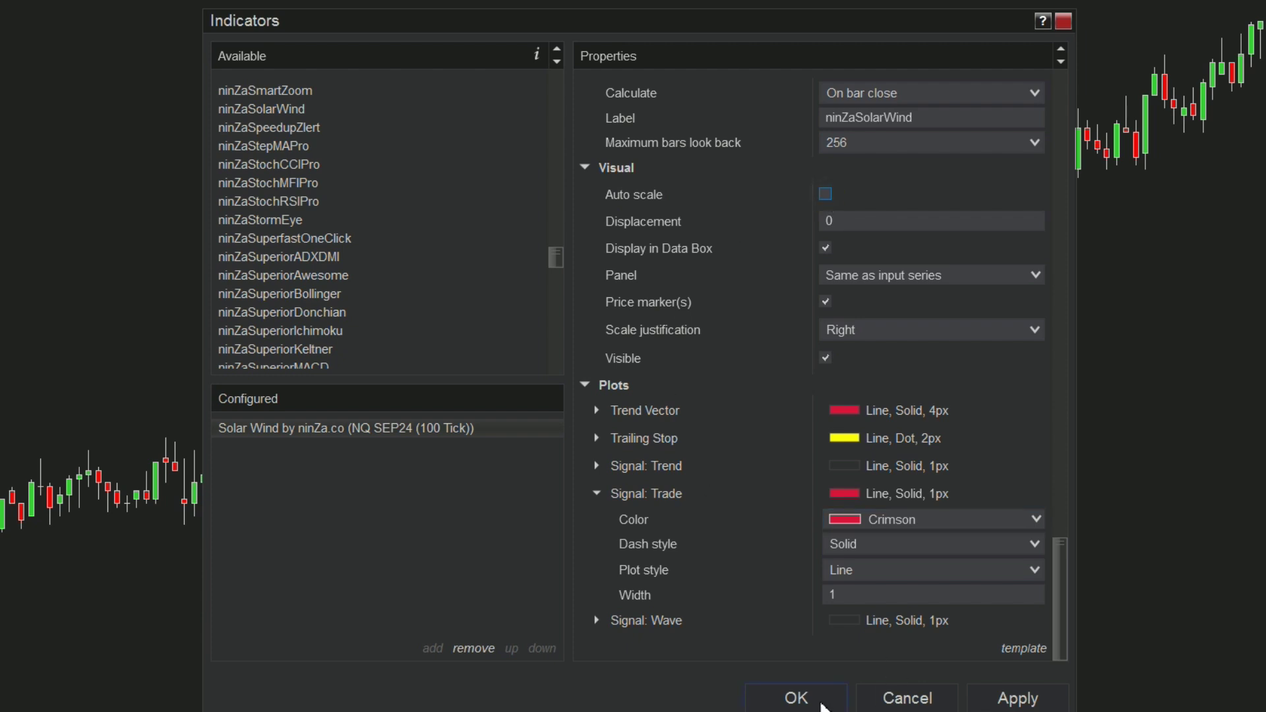
left_click(796, 697)
left_click_drag(615, 568, 791, 554)
Show the Data Box with a Local crosshair and pan the chart to read Signal: Trade values
right_click(553, 92)
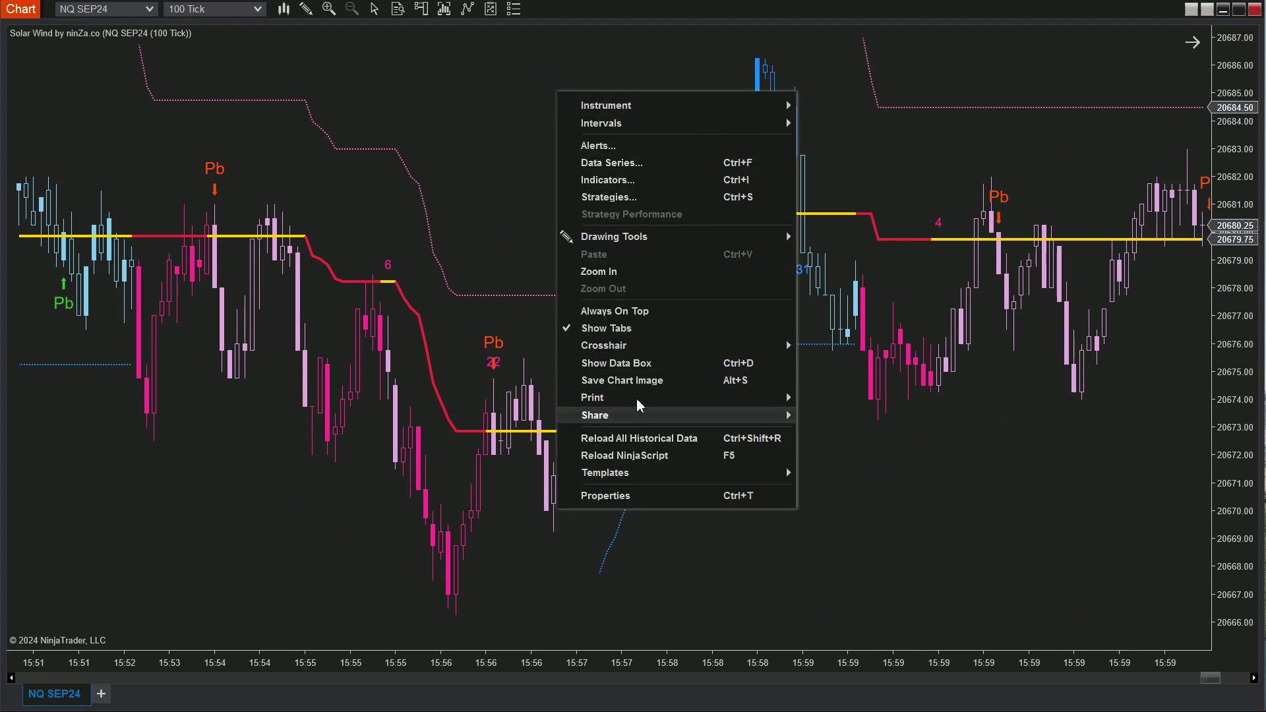
left_click(749, 366)
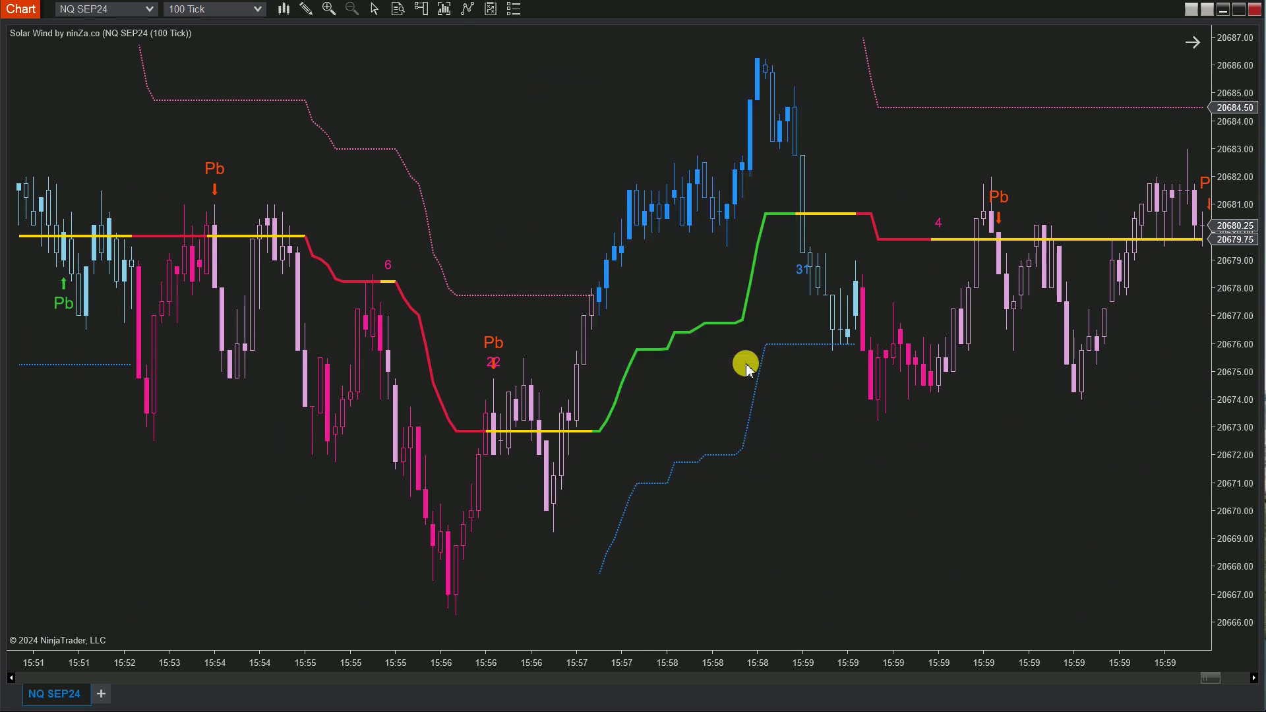
left_click(374, 9)
left_click(400, 48)
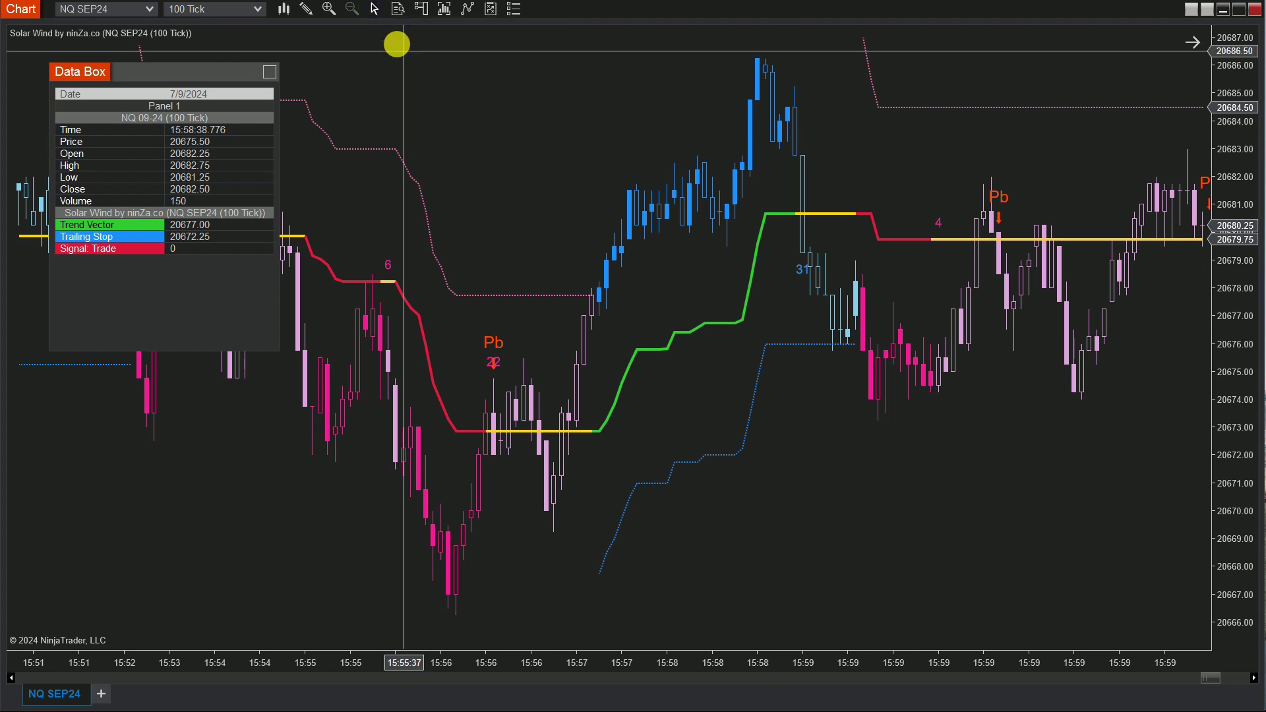
left_click_drag(981, 462, 176, 410)
left_click_drag(1068, 466, 1012, 475)
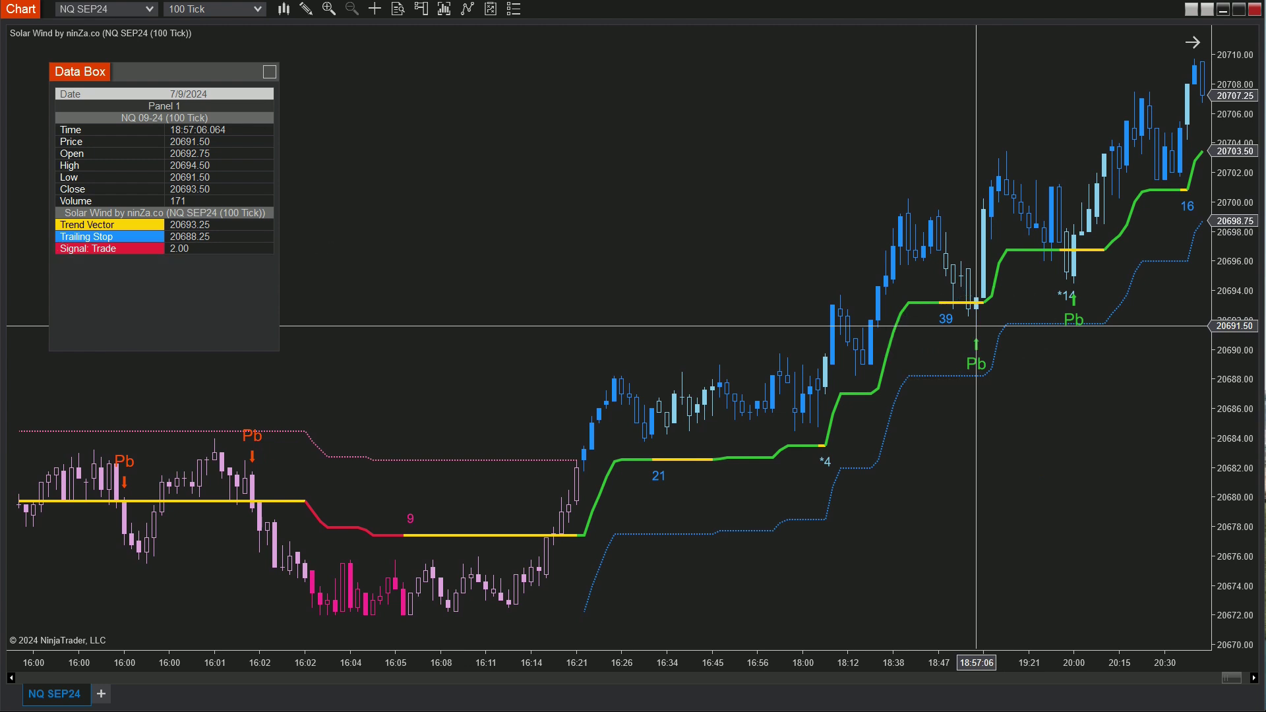
left_click_drag(732, 601, 1206, 504)
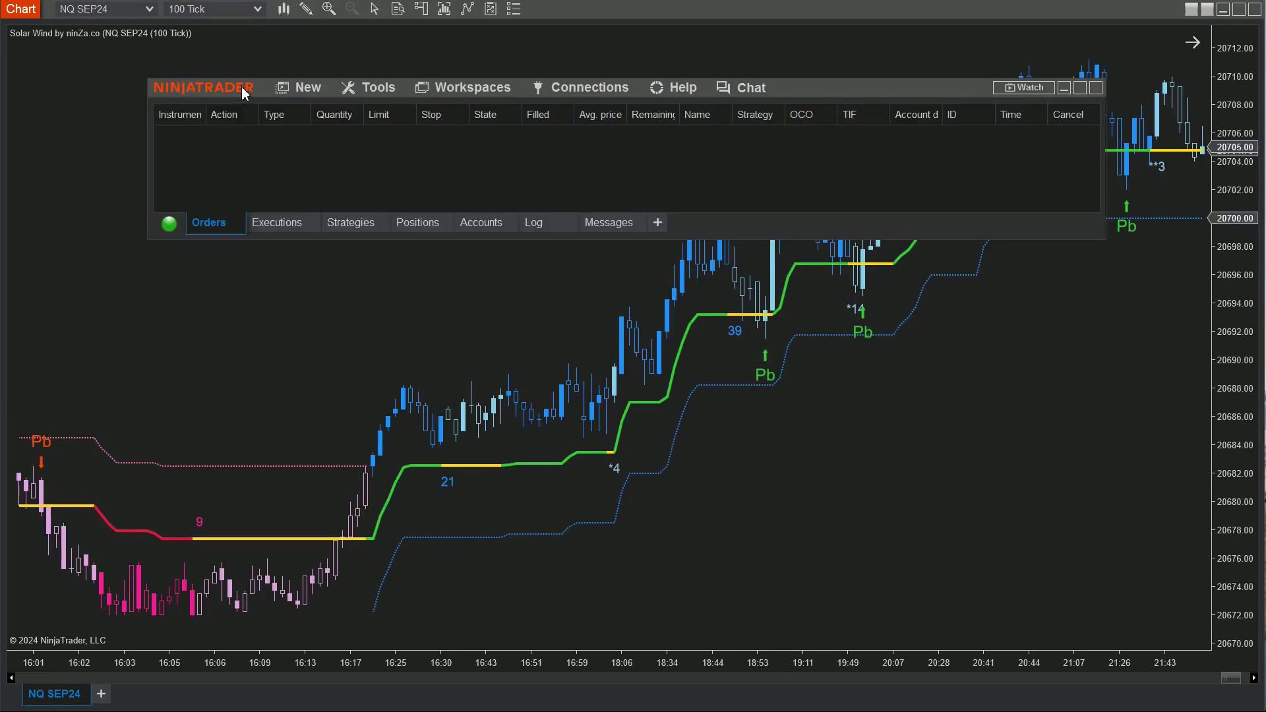
Launch Strategy Builder from Control Center's New menu and name the strategy SolarWindPullback
left_click(328, 95)
left_click(328, 92)
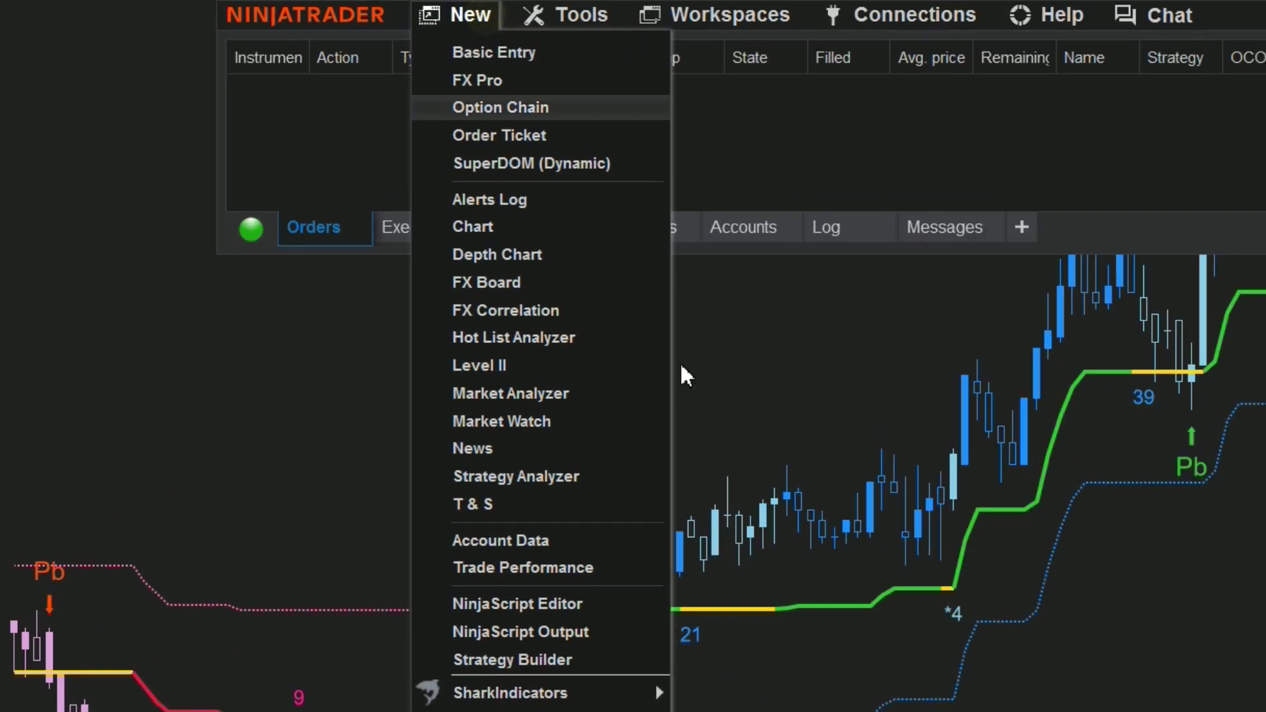
left_click(617, 661)
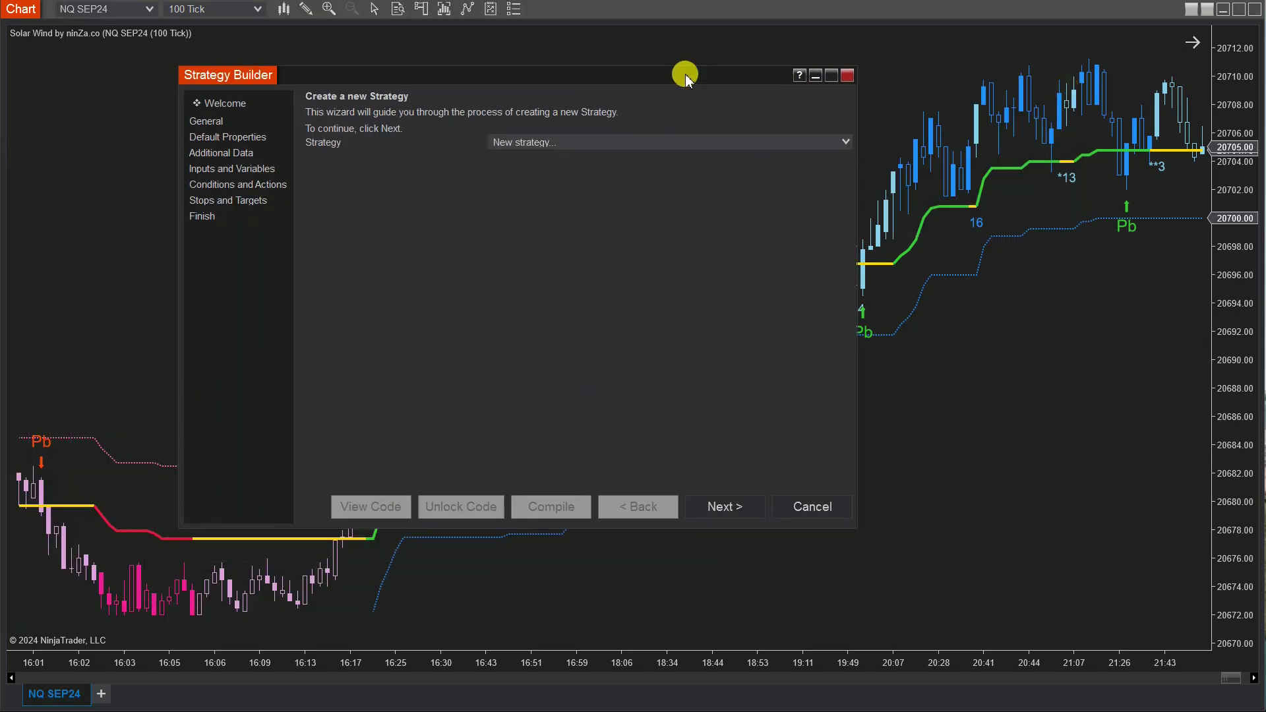
left_click(726, 506)
type("SolarWindPullback")
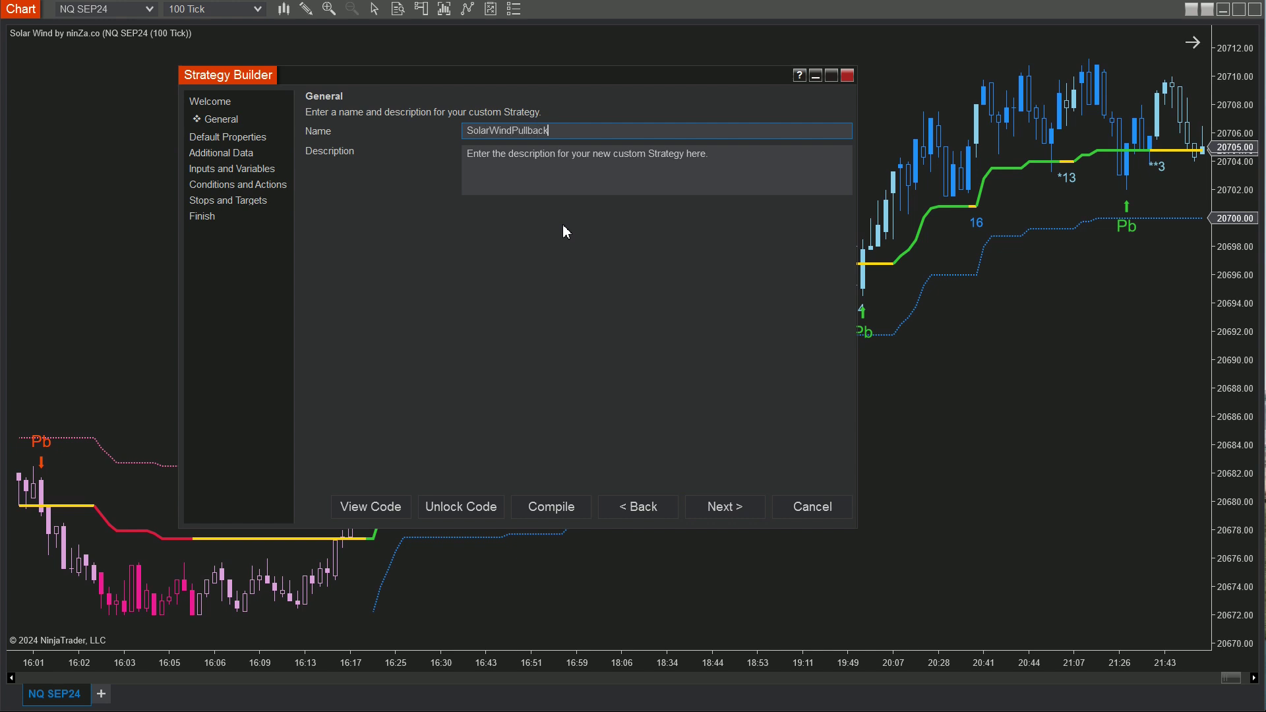
Start a new condition on ninZaSolarWind's Signal_Trade plot with Pullback: Early off
left_click(271, 186)
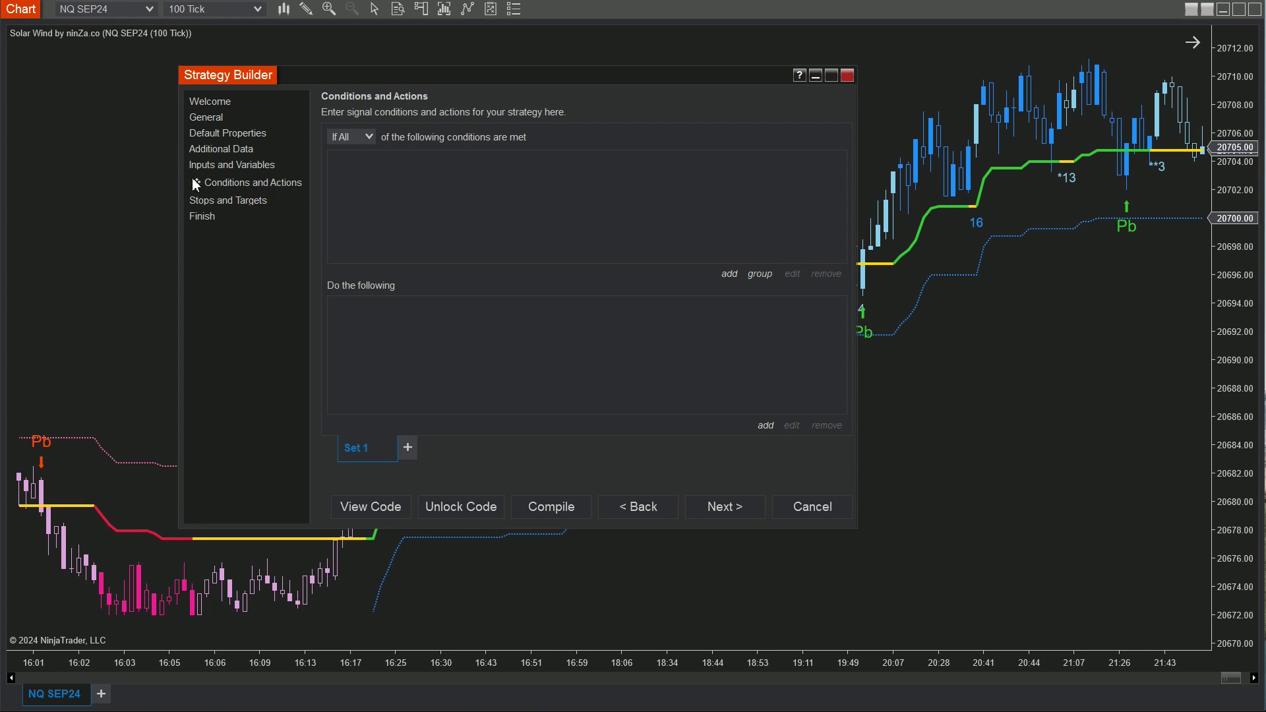
left_click(728, 276)
left_click(278, 132)
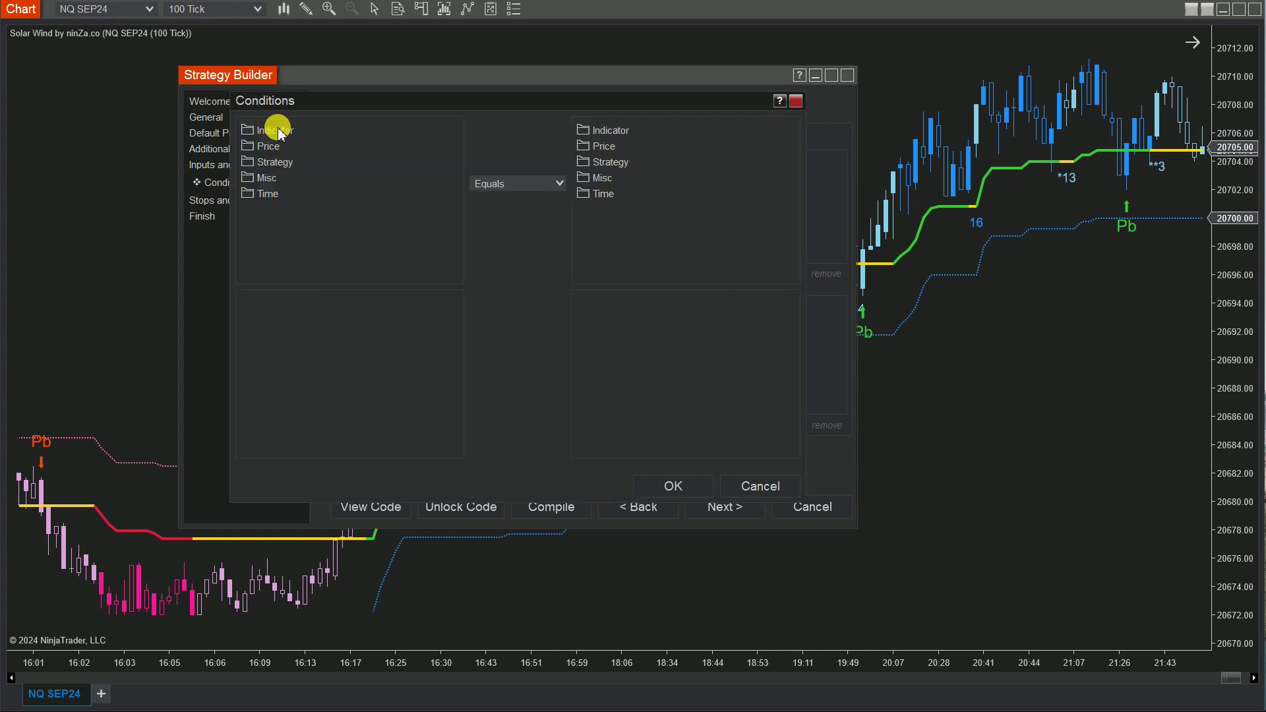
left_click_drag(454, 137, 456, 210)
left_click(320, 211)
left_click_drag(540, 503, 539, 586)
left_click_drag(799, 308, 872, 290)
left_click_drag(495, 363, 493, 469)
left_click(370, 433)
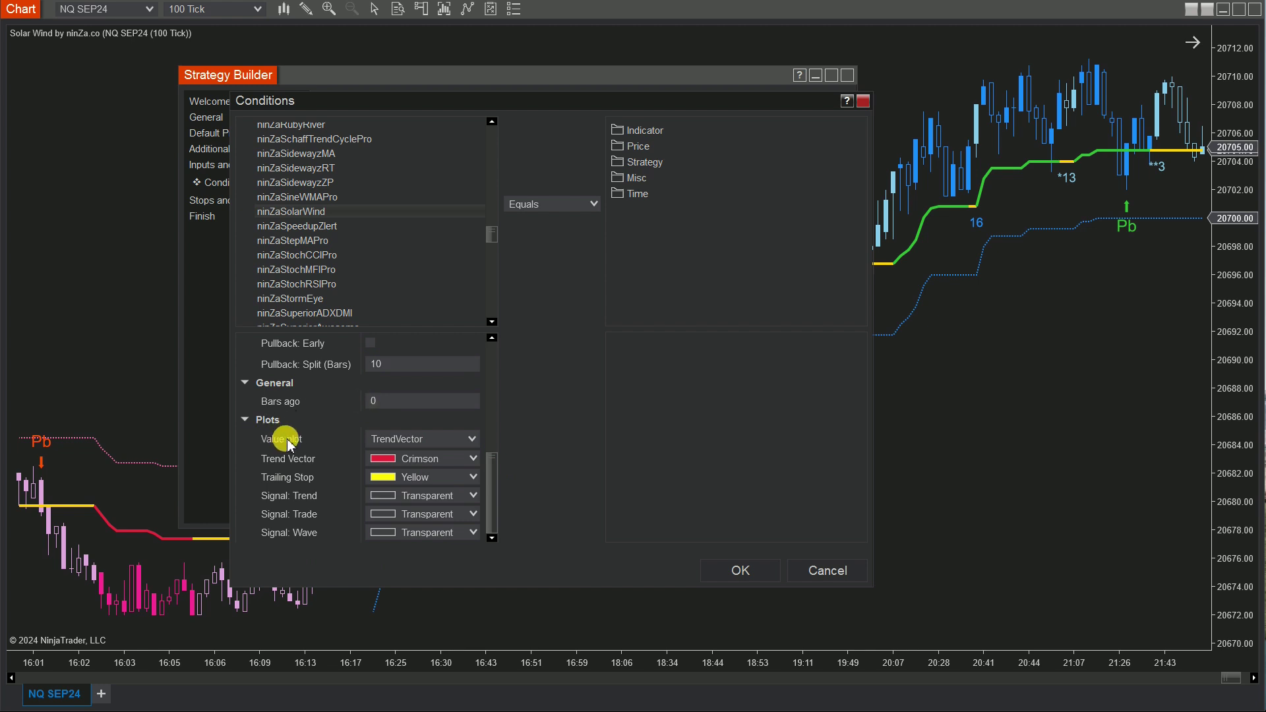
left_click(473, 439)
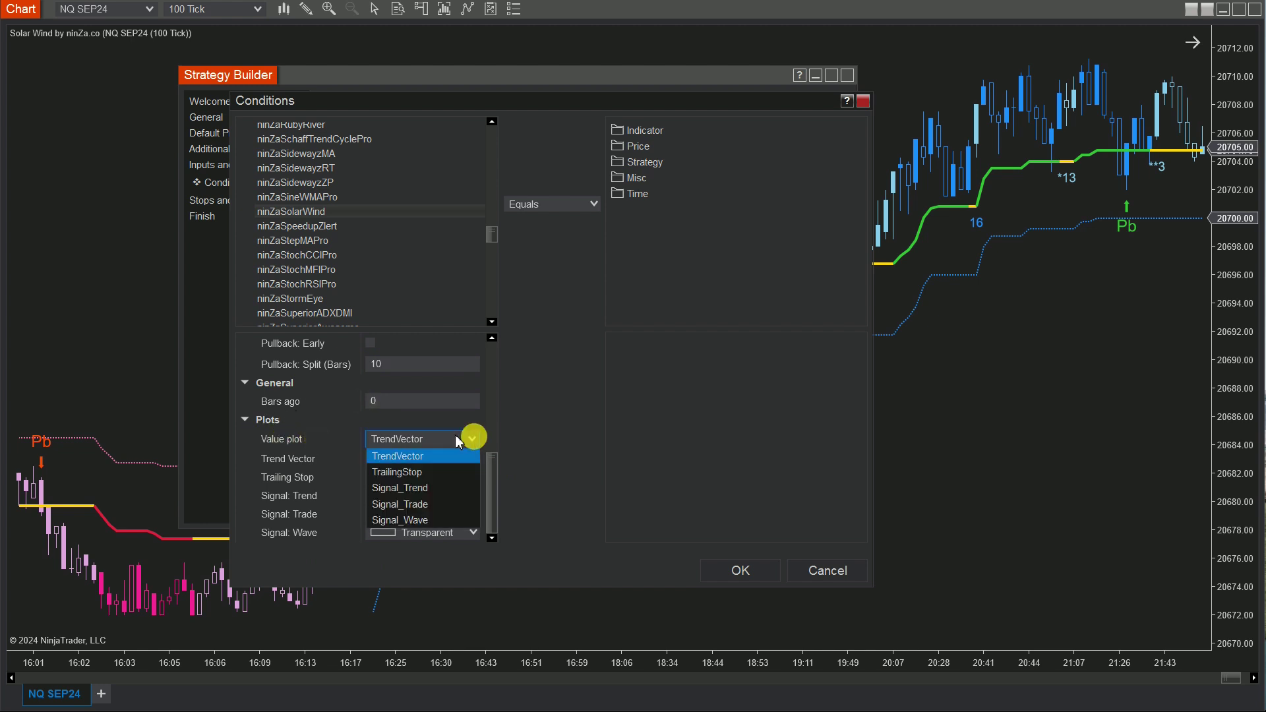
left_click(417, 501)
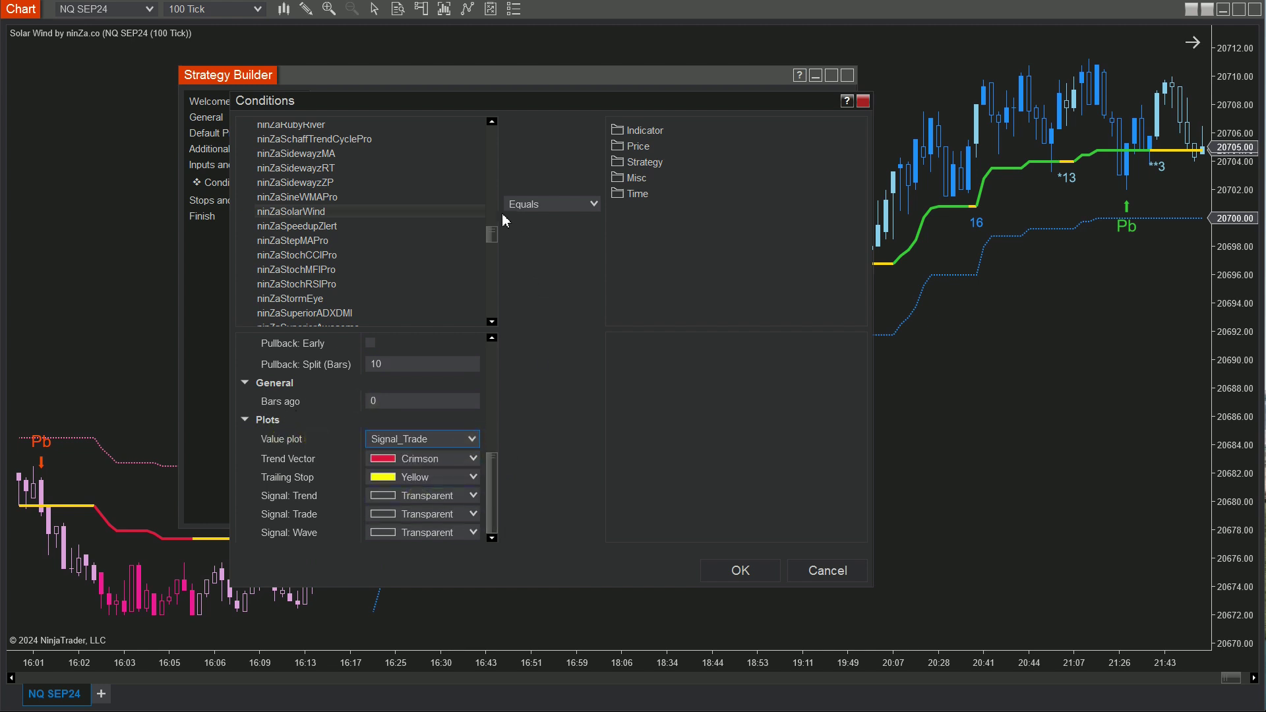
Set the condition to Signal_Trade Equals the numeric value 2
left_click(592, 204)
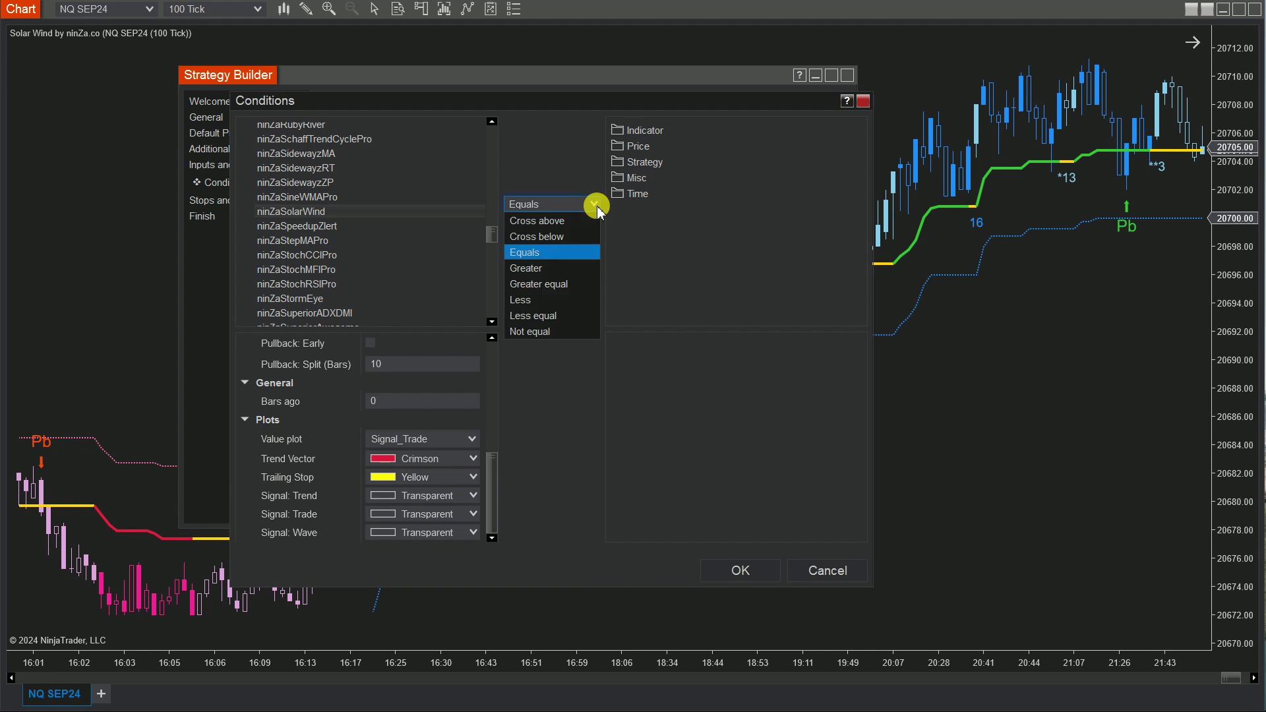
left_click(534, 255)
left_click(637, 178)
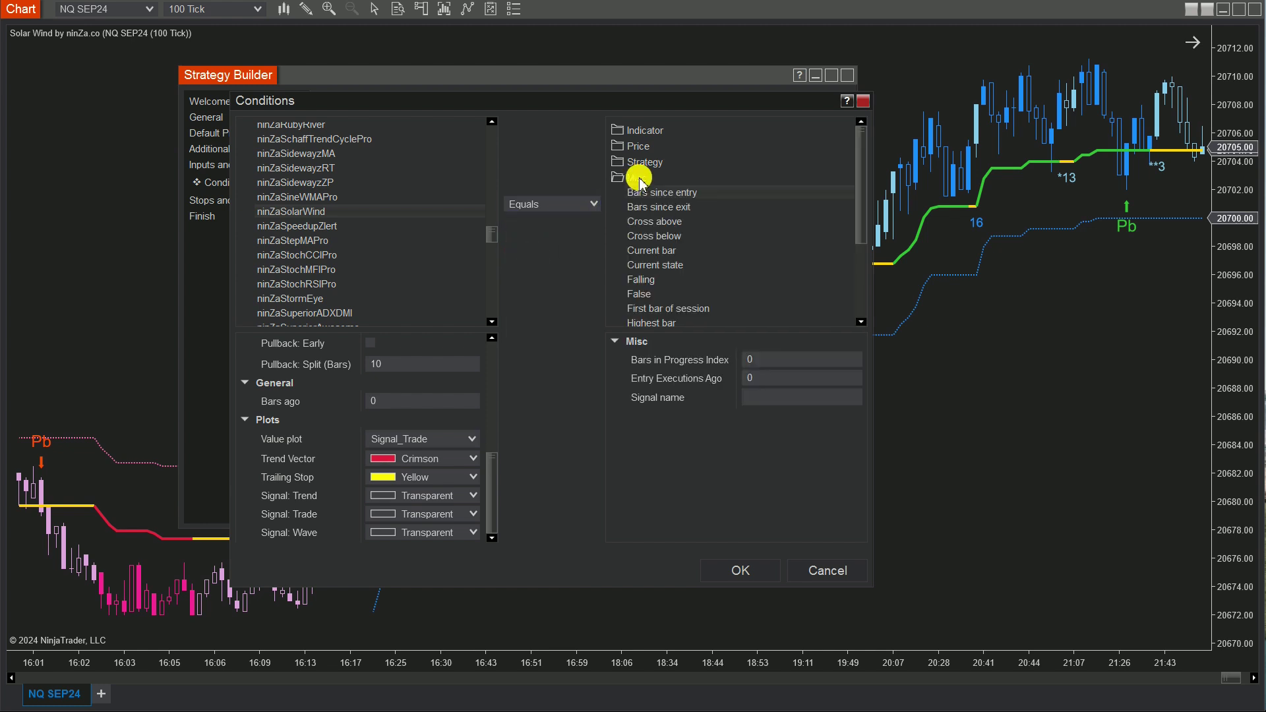
left_click_drag(865, 191, 864, 240)
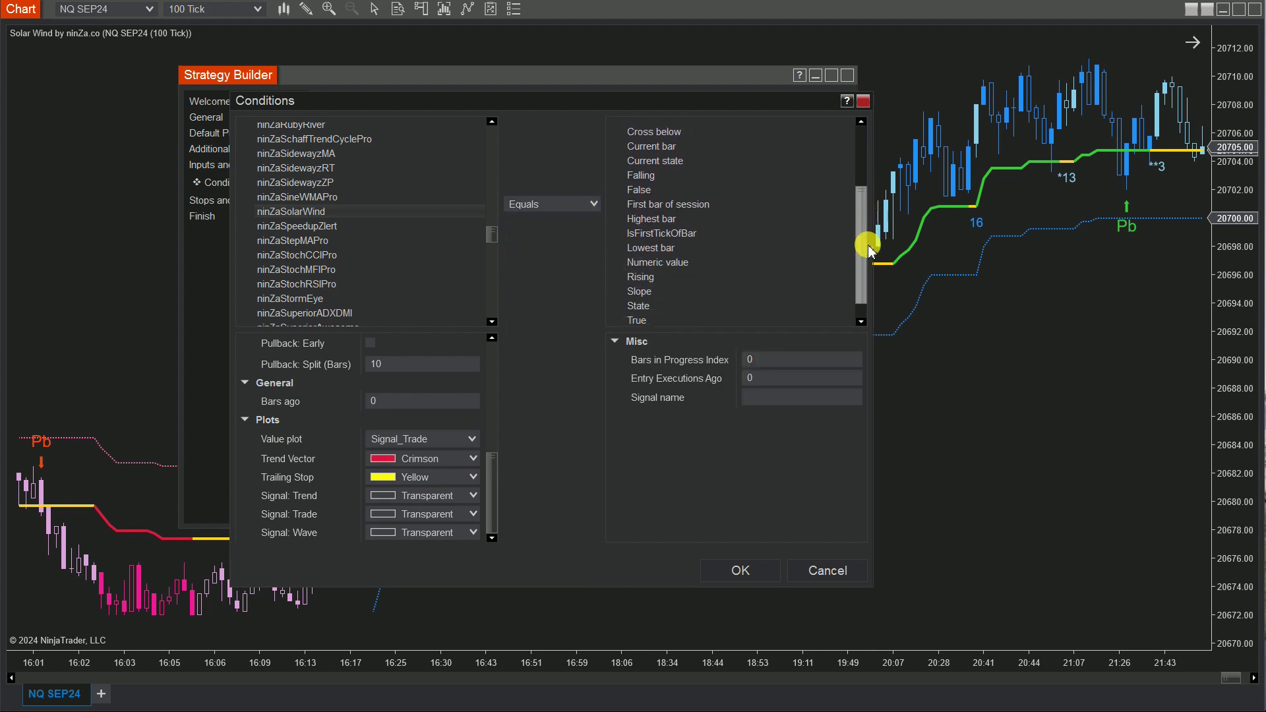
left_click(687, 263)
left_click(722, 360)
type("2")
left_click(761, 570)
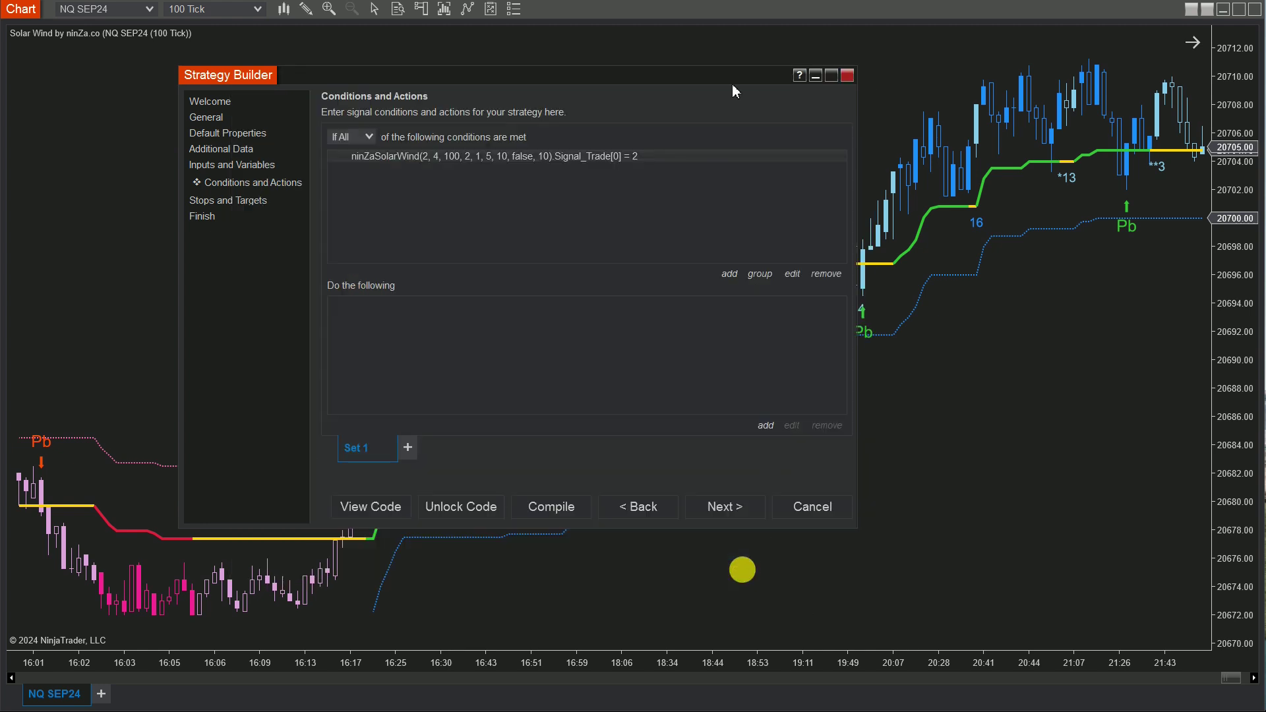
Duplicate the condition and change the copy to Bars ago 1 and Not equal 2
right_click(562, 158)
left_click(592, 170)
right_click(554, 173)
left_click(605, 206)
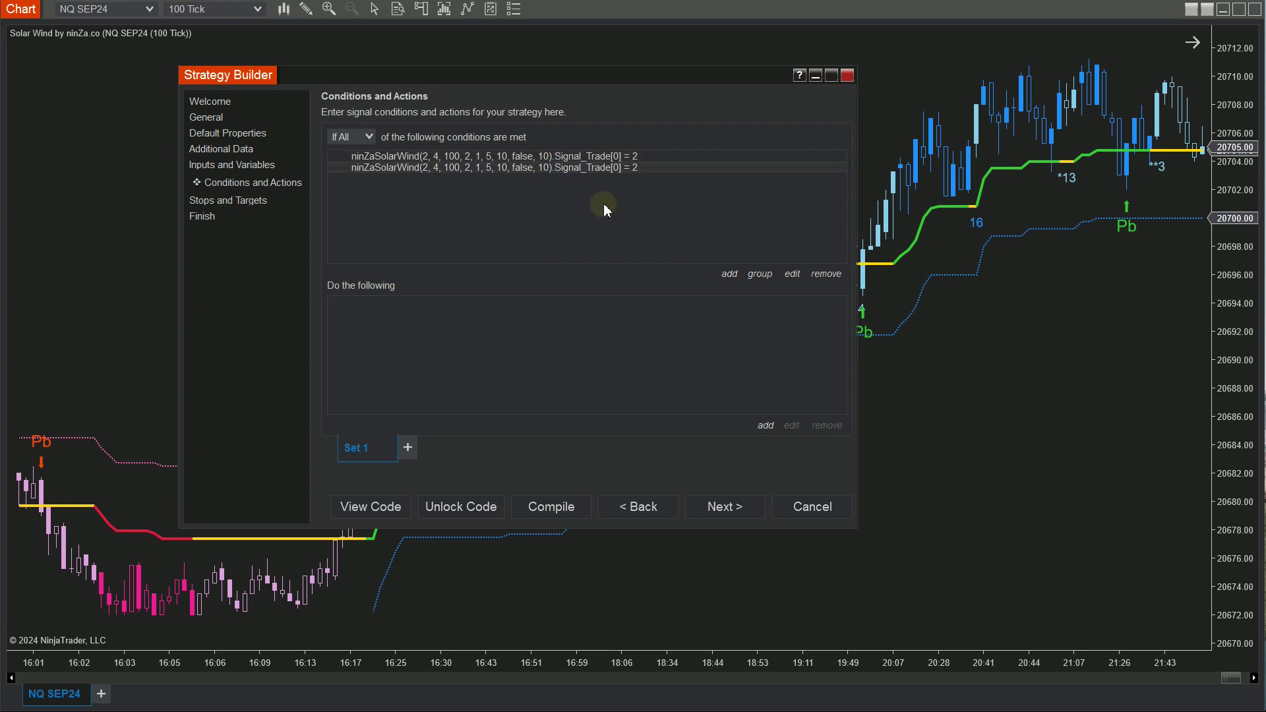
left_click(793, 281)
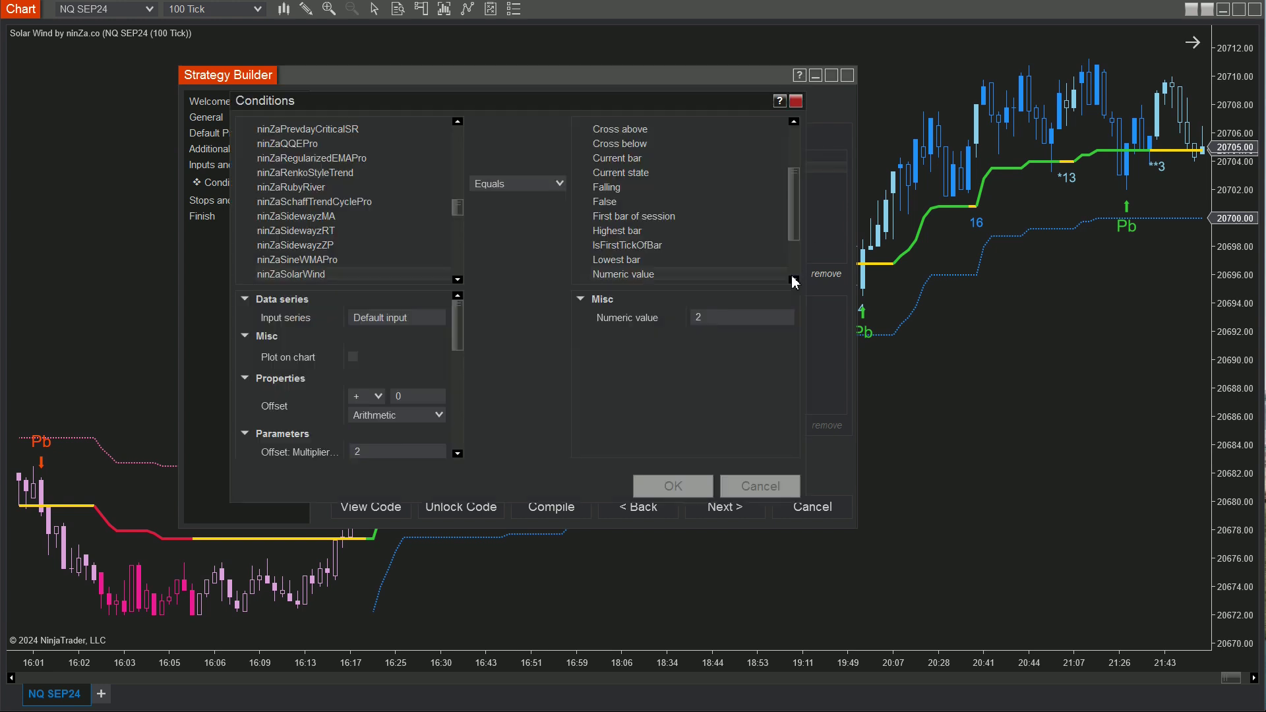
left_click_drag(460, 322, 454, 424)
left_click(343, 321)
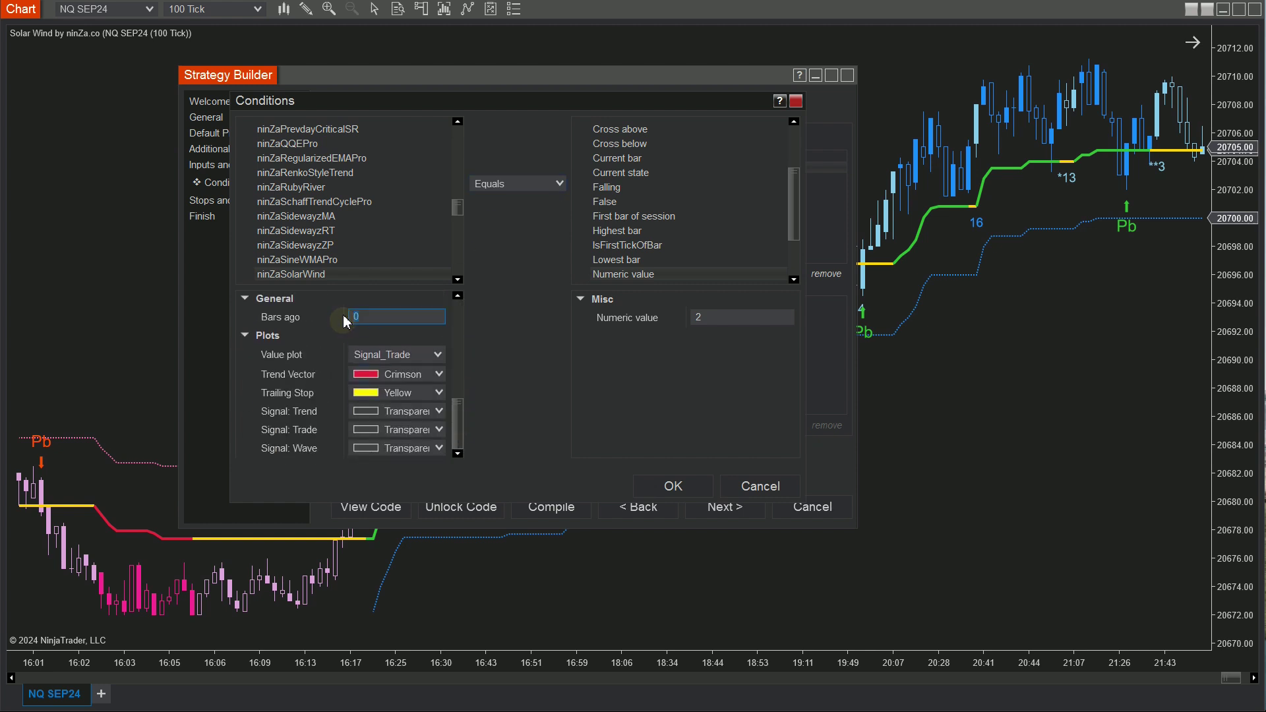
left_click(556, 186)
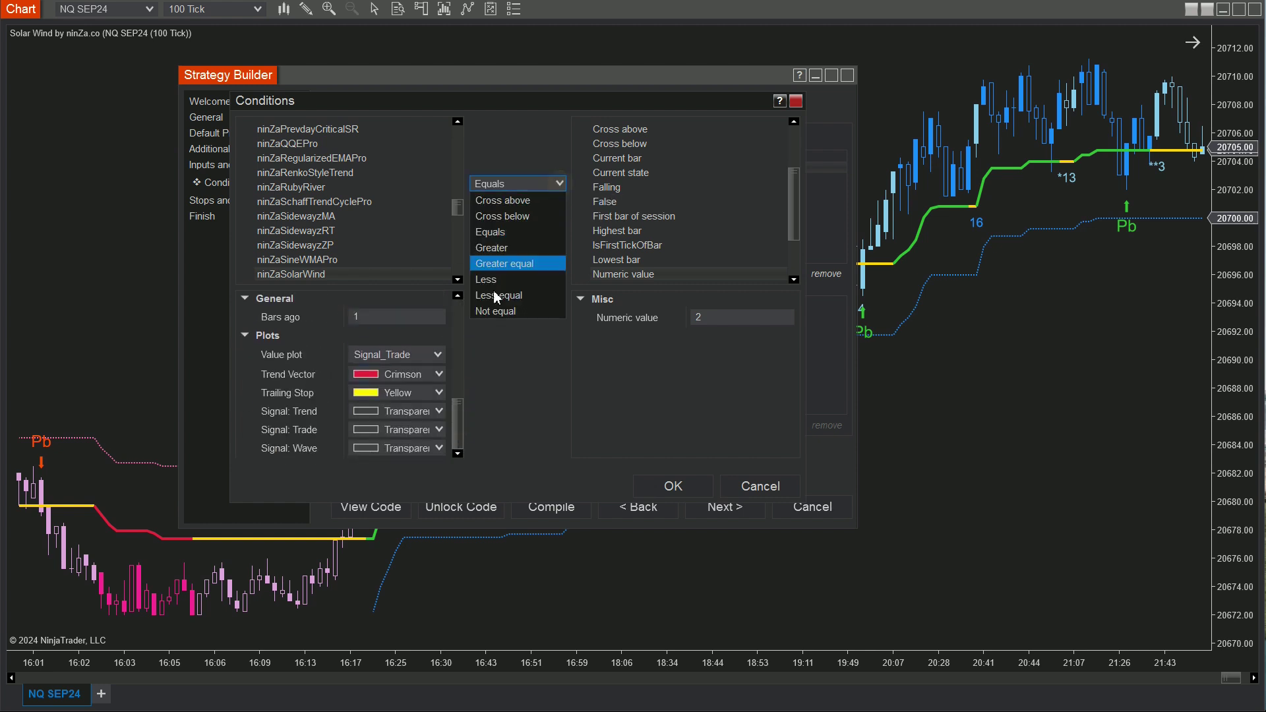
left_click(673, 487)
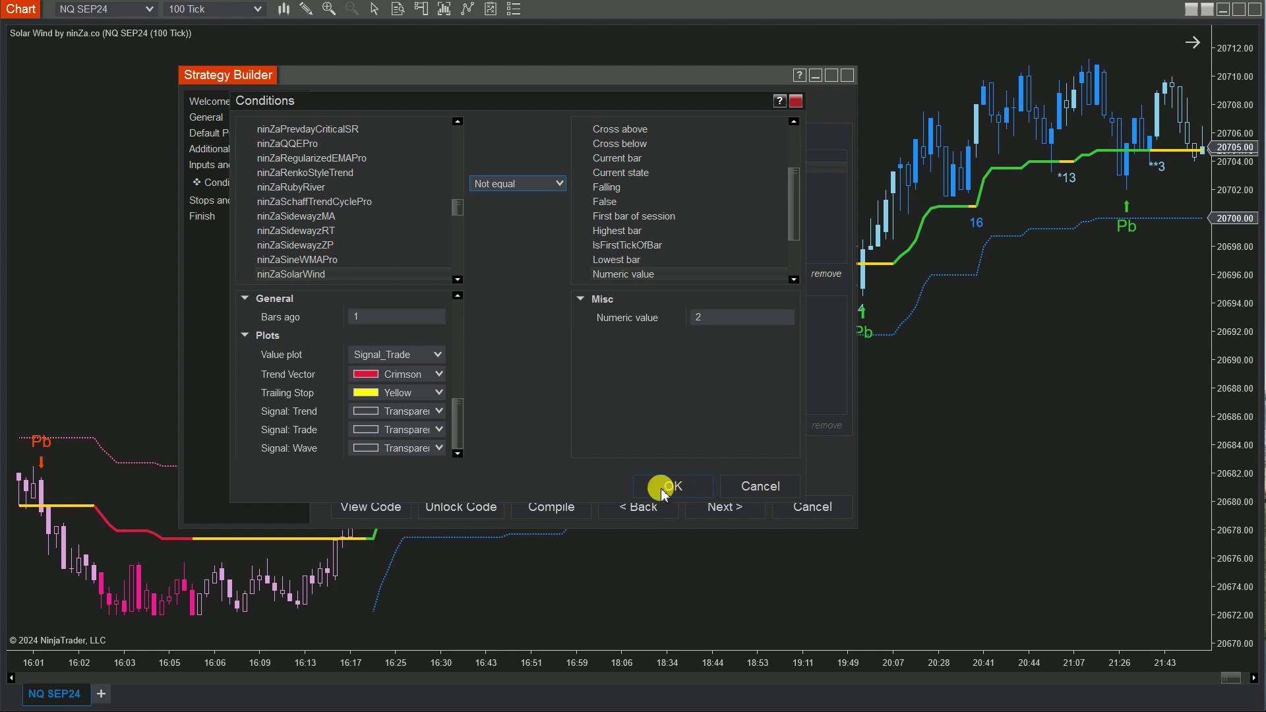
left_click(396, 286)
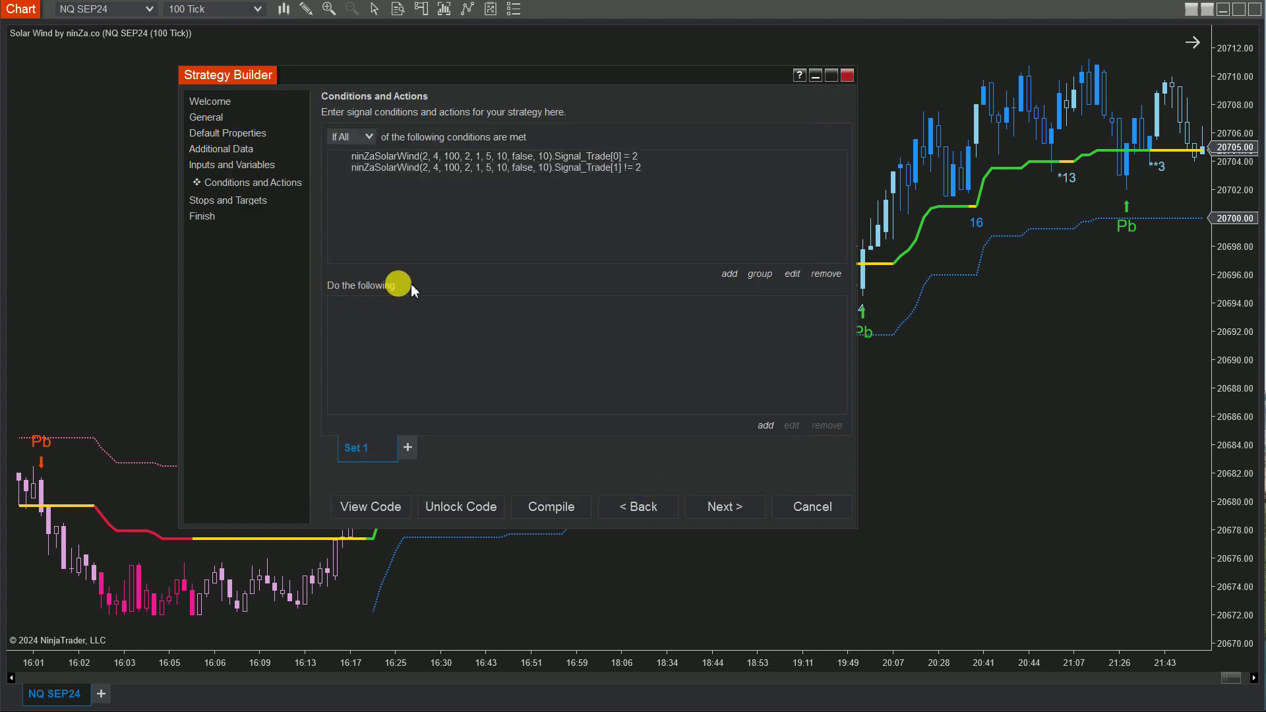
Add an Enter long position action to the set
left_click(767, 427)
left_click(441, 163)
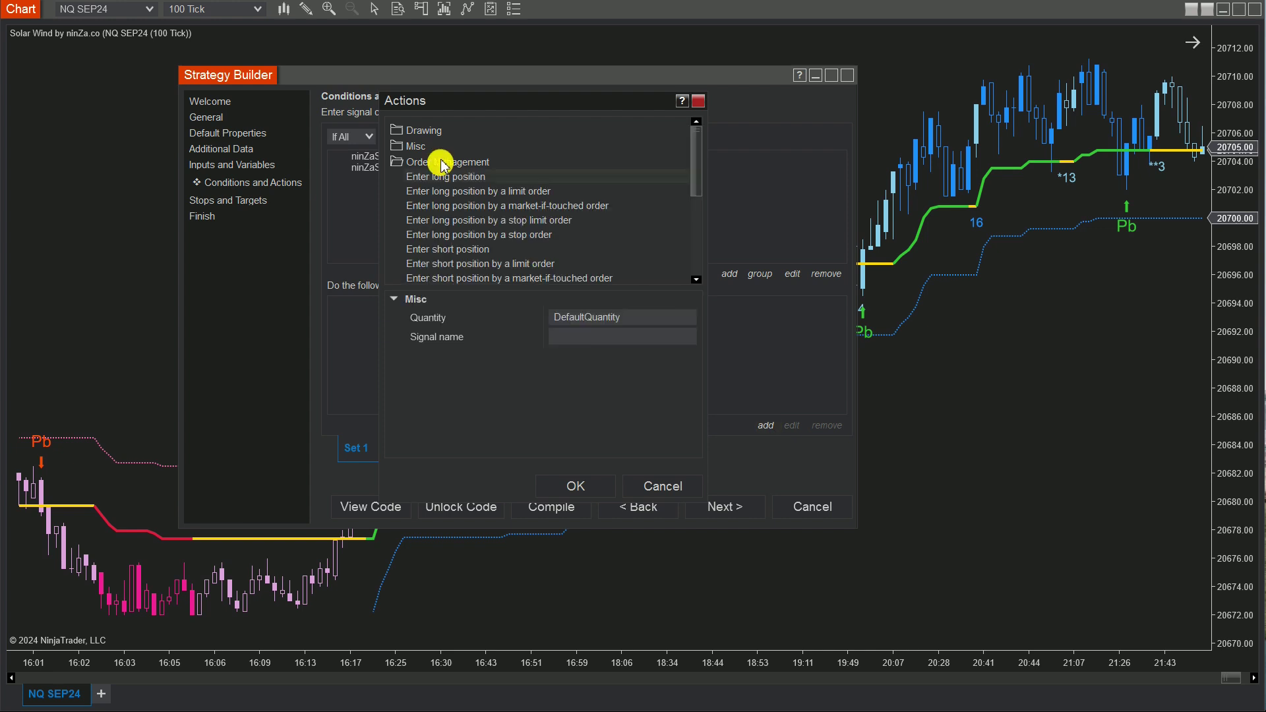
mouse_move(696, 141)
left_mouse_down()
mouse_move(694, 245)
mouse_move(698, 150)
left_mouse_up()
left_click(455, 177)
left_click(566, 484)
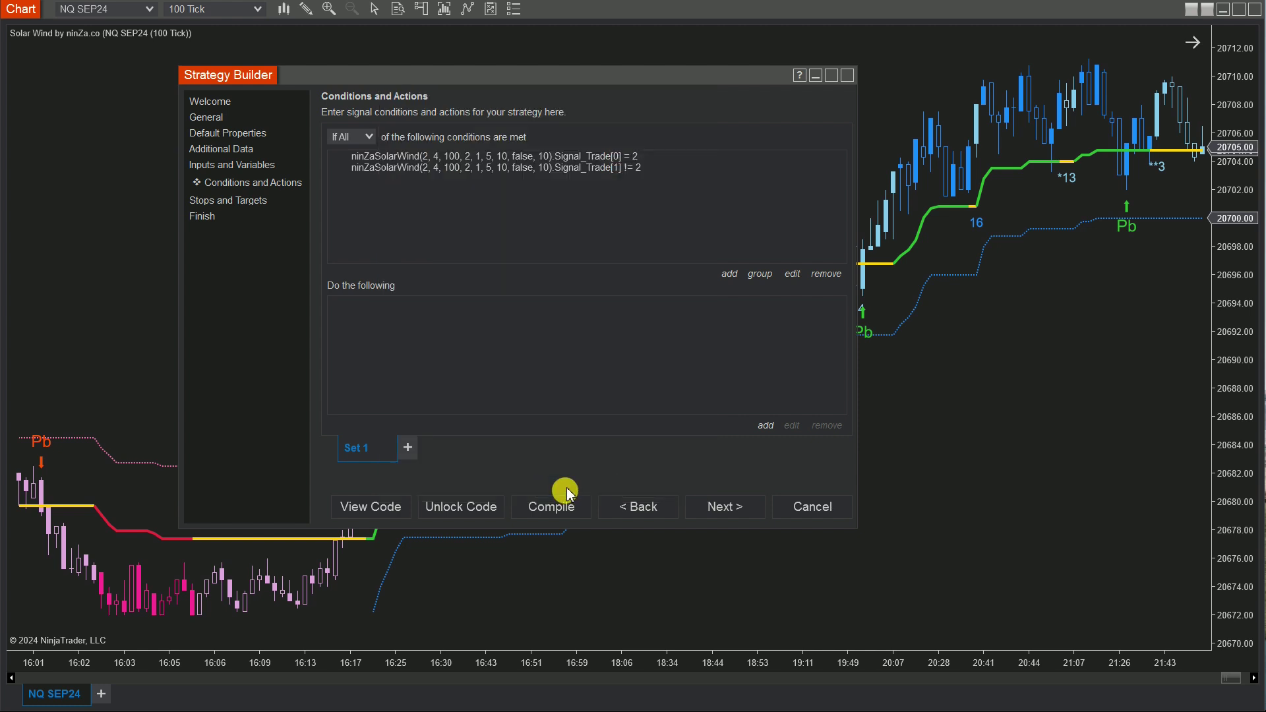
Add a Lime vertical line action tagged SolarWindPullback plus the current bar number
left_click(766, 425)
left_click(440, 131)
left_click_drag(693, 135, 704, 258)
left_click(445, 246)
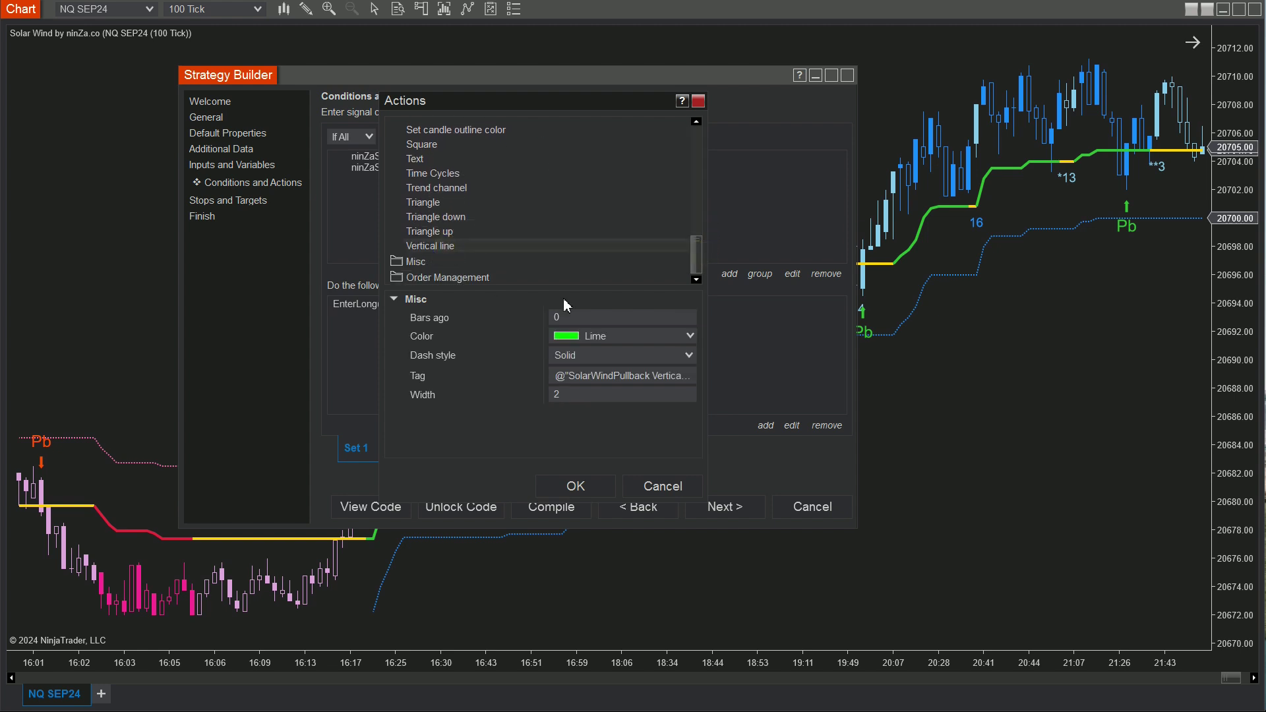
left_click(684, 376)
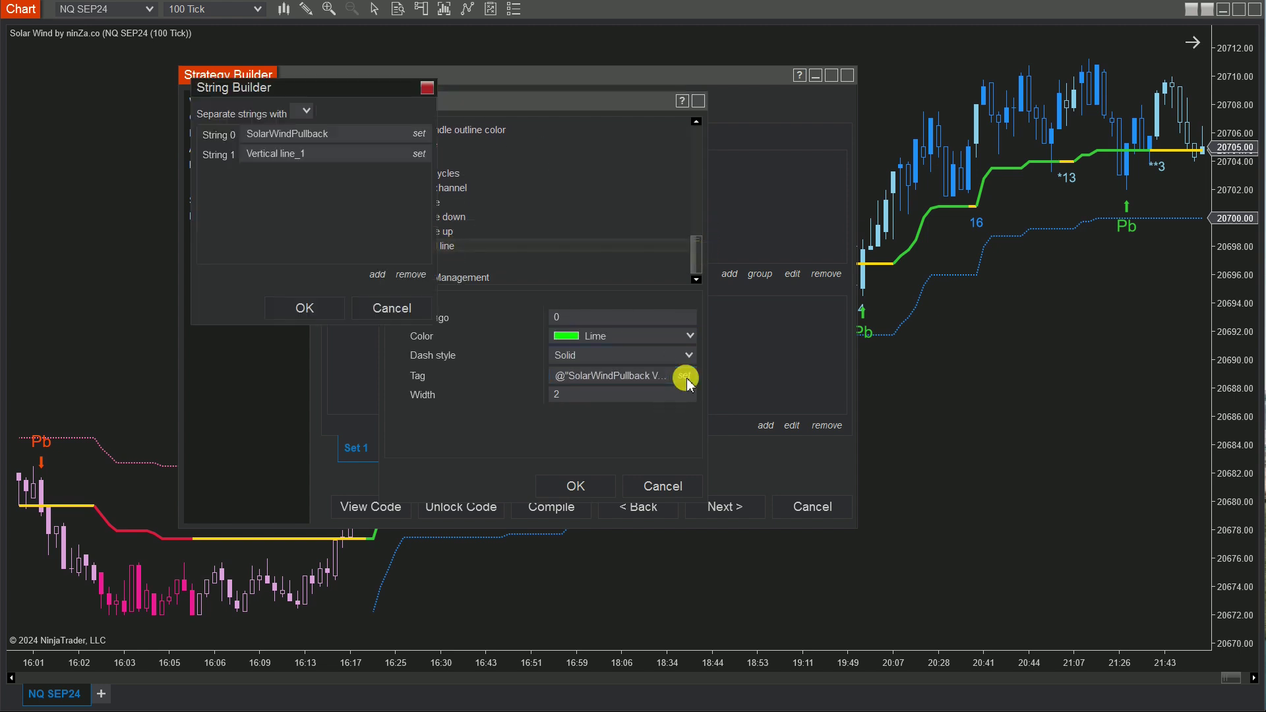
left_click(419, 153)
double_click(161, 84)
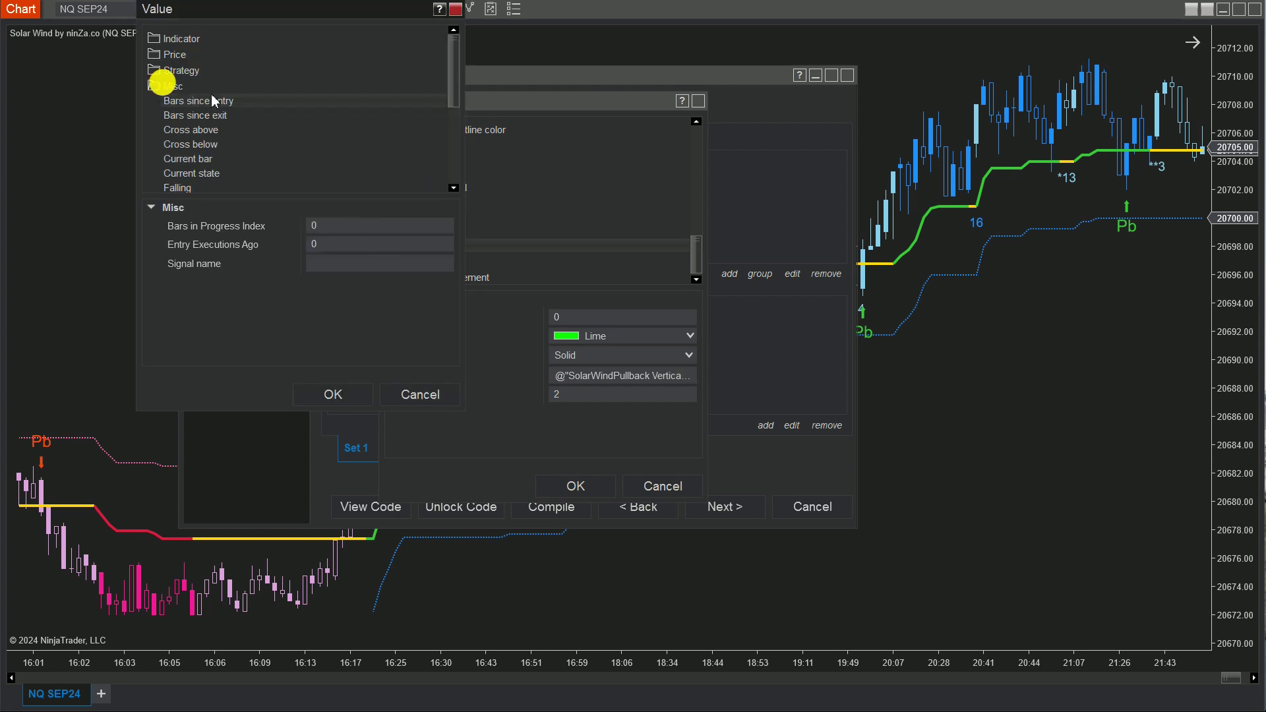
left_click(200, 160)
left_click(341, 396)
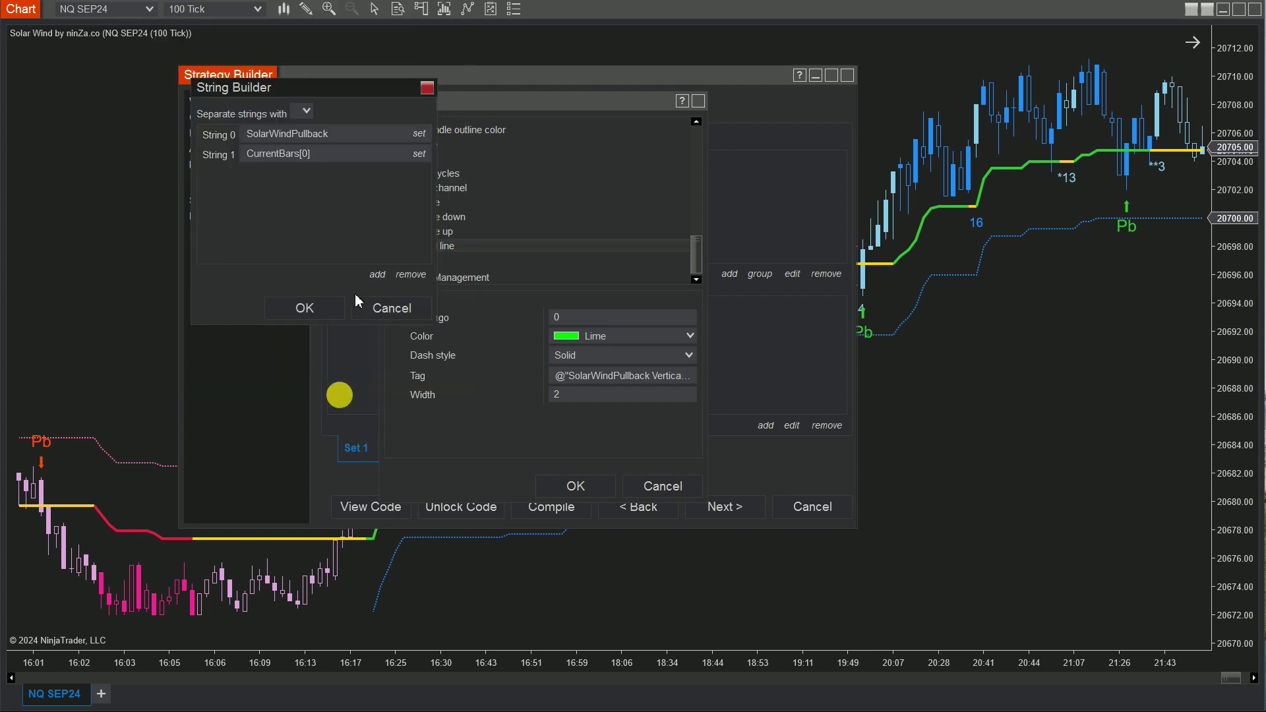
left_click(283, 310)
left_click(568, 482)
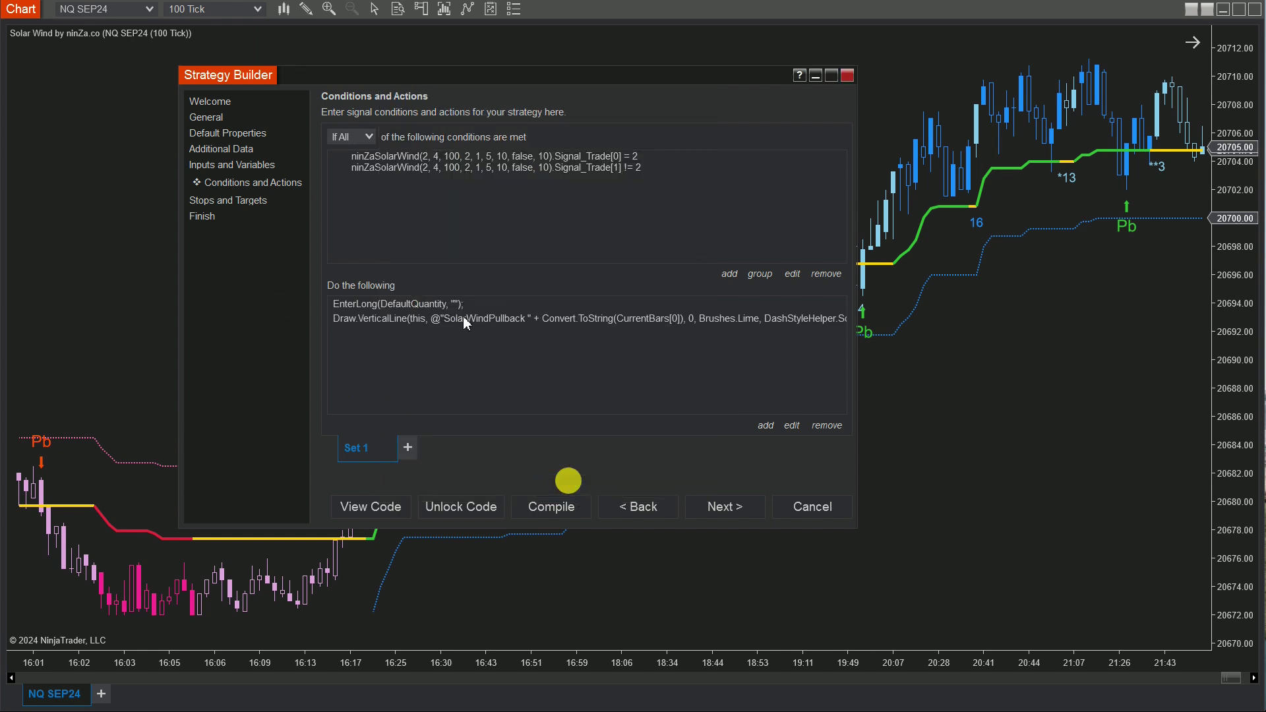
right_click(366, 453)
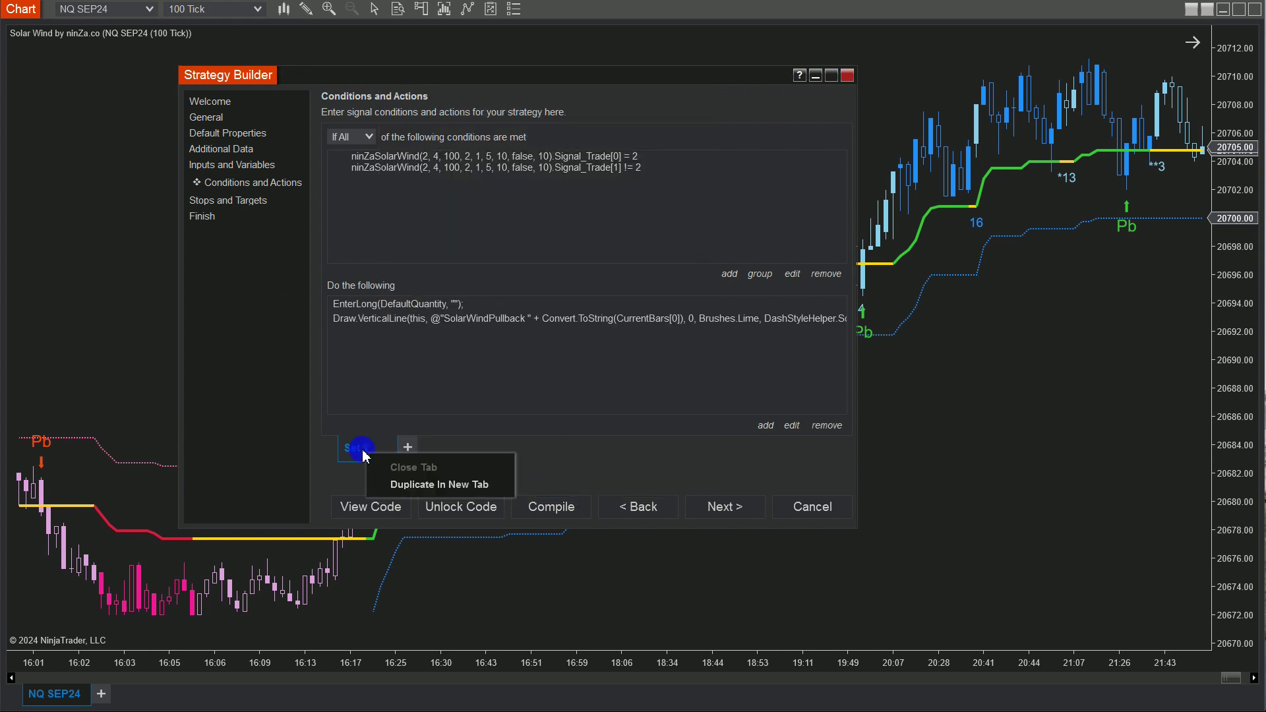
Duplicate the set as Set 2 and change both conditions' value to -2
left_click(480, 483)
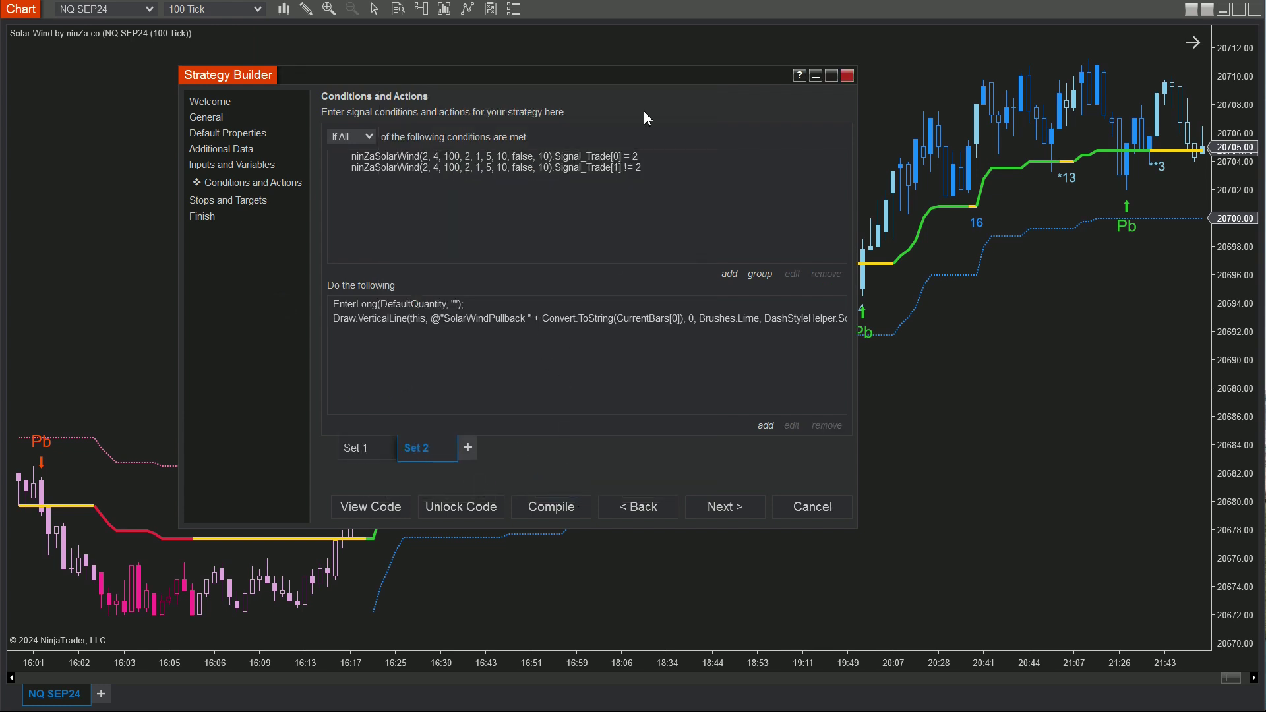
left_click(614, 157)
left_click(797, 274)
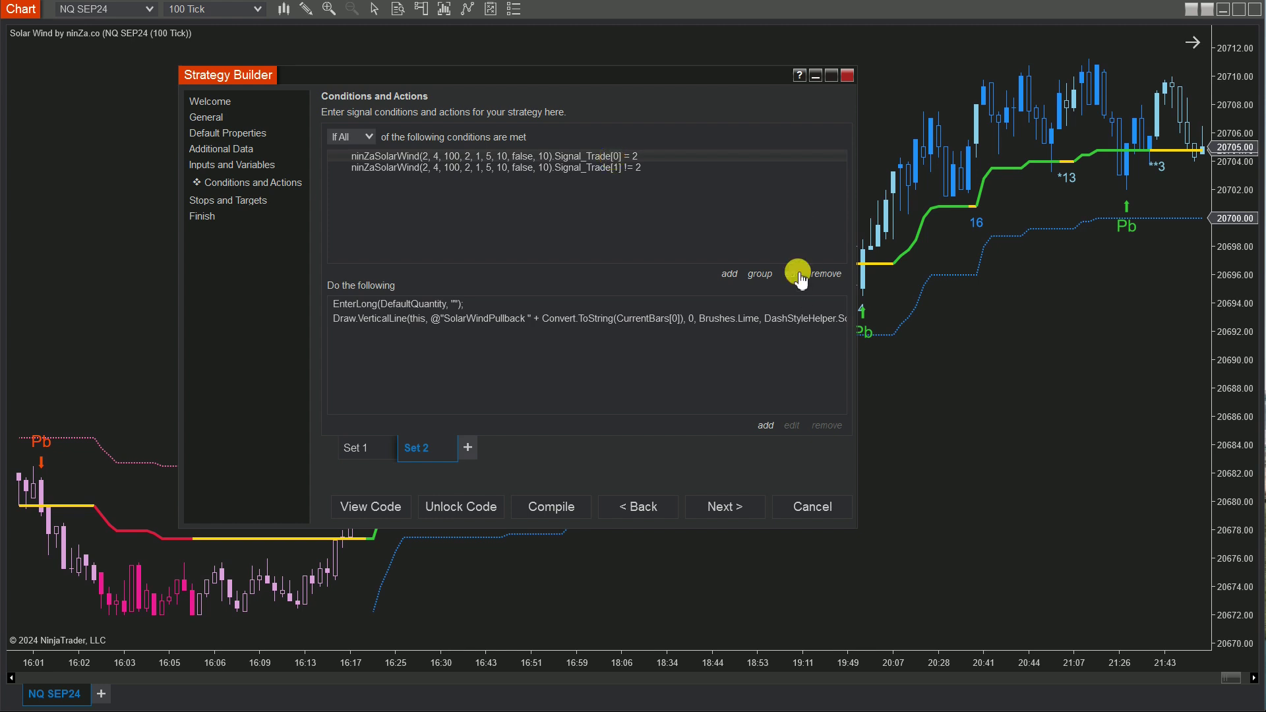
left_click(695, 316)
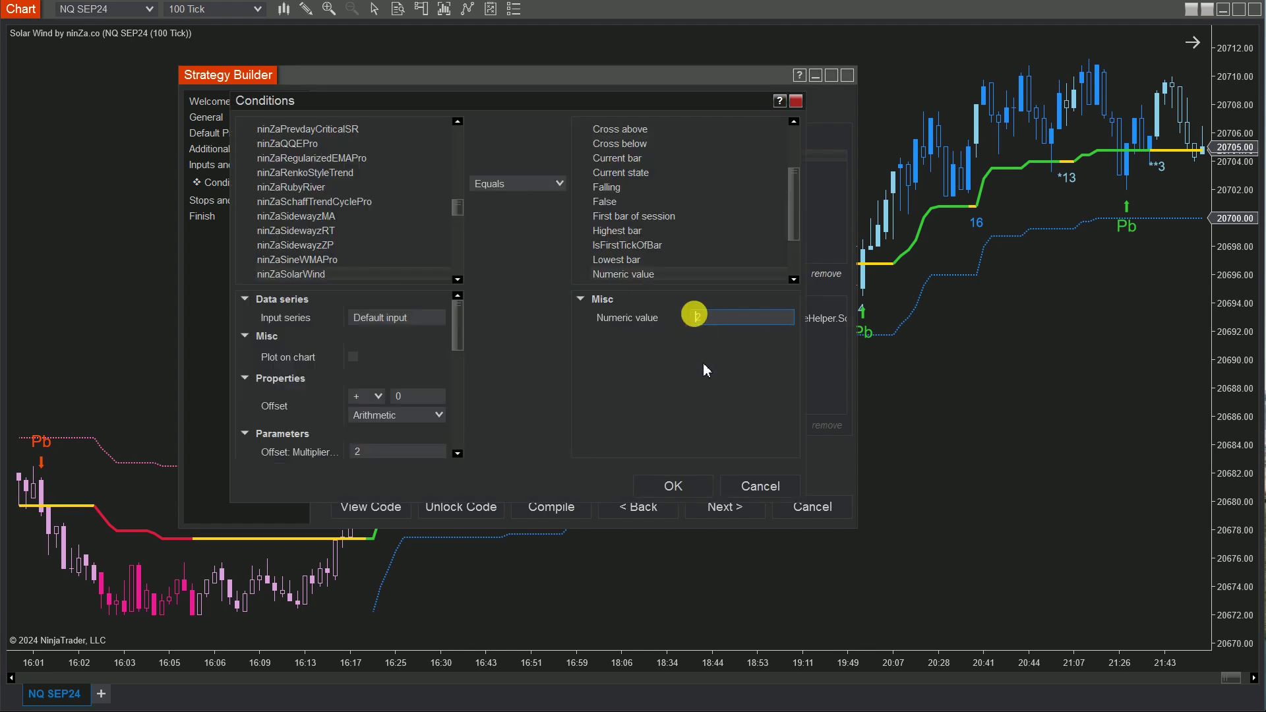
left_click(685, 485)
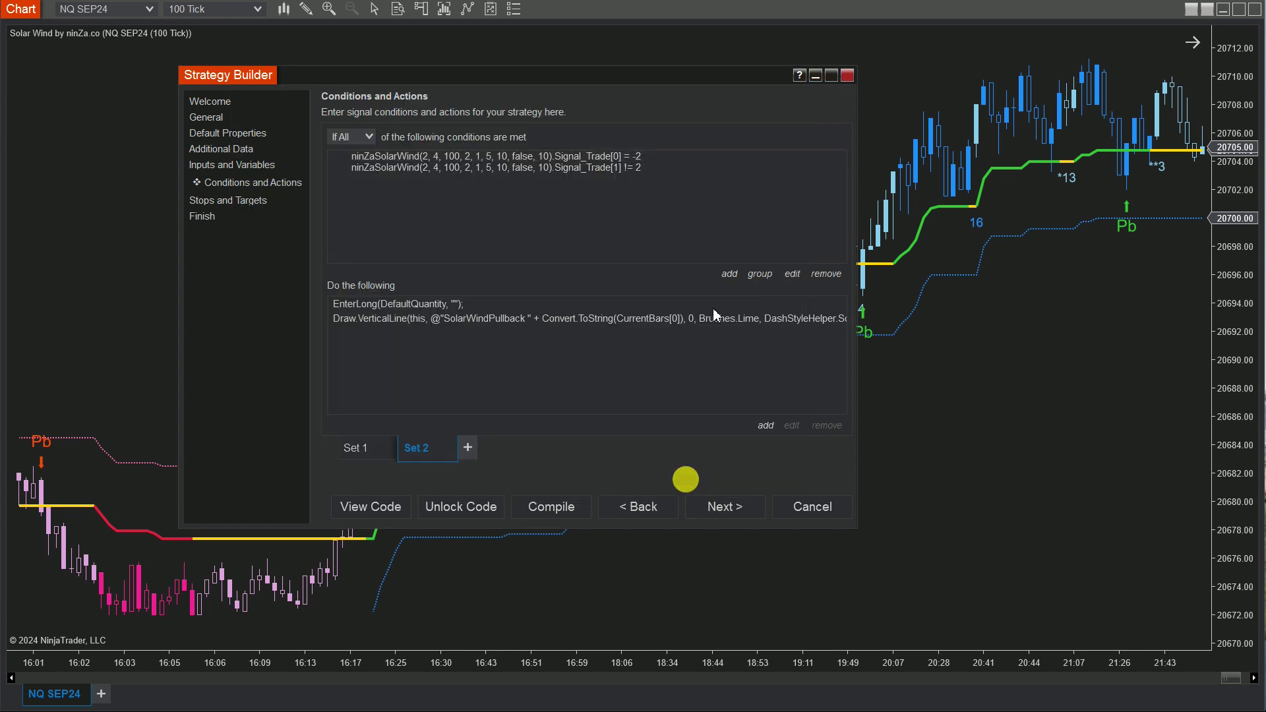
left_click(791, 274)
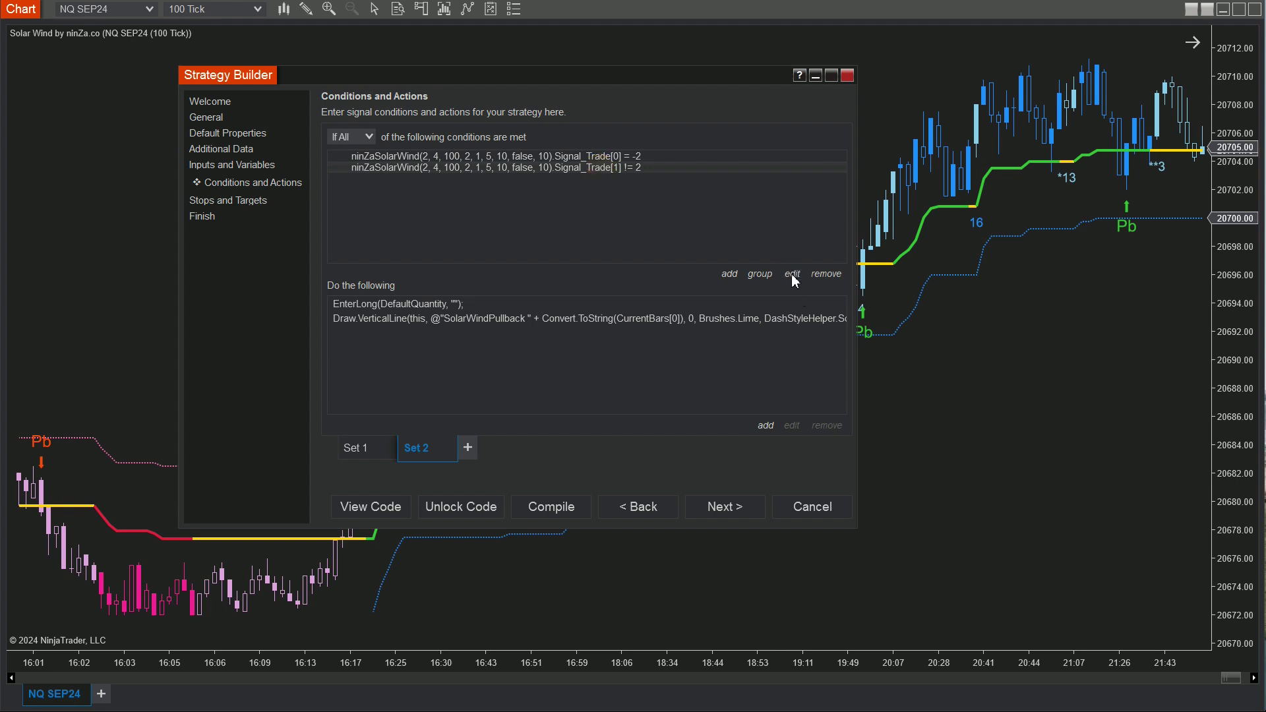
left_click(699, 318)
type("-2")
left_click(675, 486)
Switch Set 2's entry to Enter short position and make its vertical line Crimson
left_click(453, 305)
left_click(791, 426)
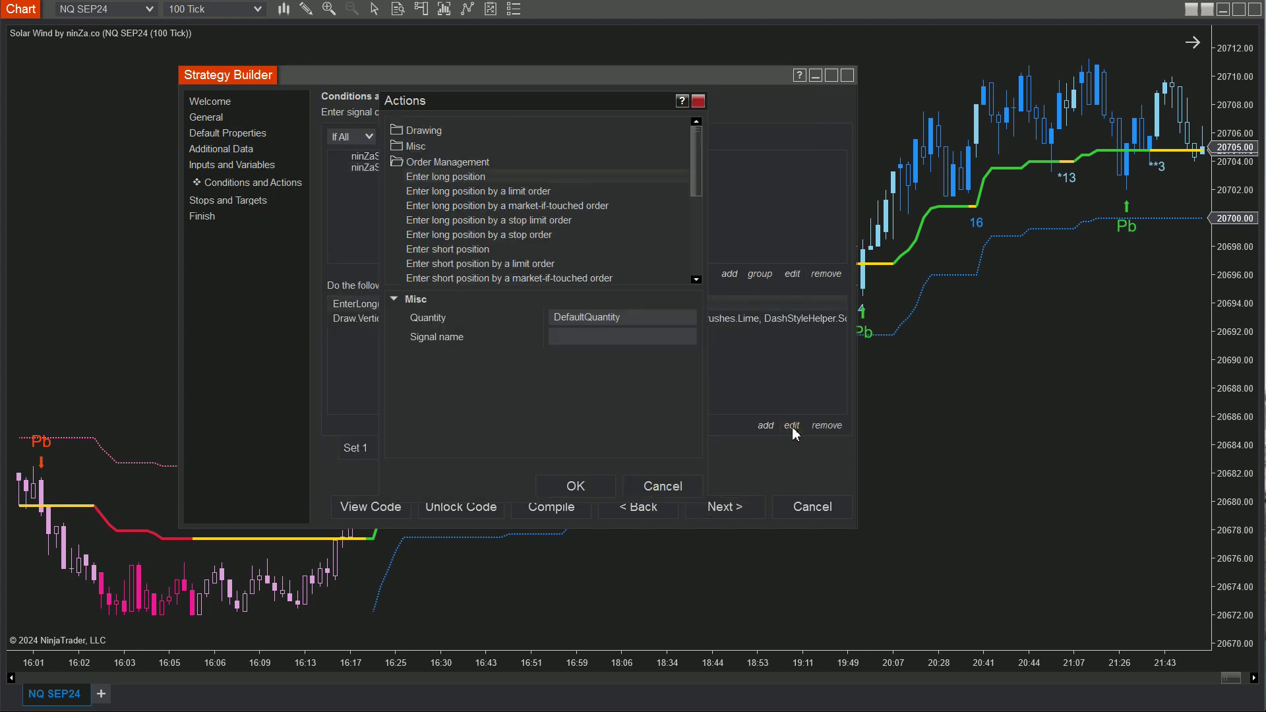
left_click(480, 249)
left_click(576, 486)
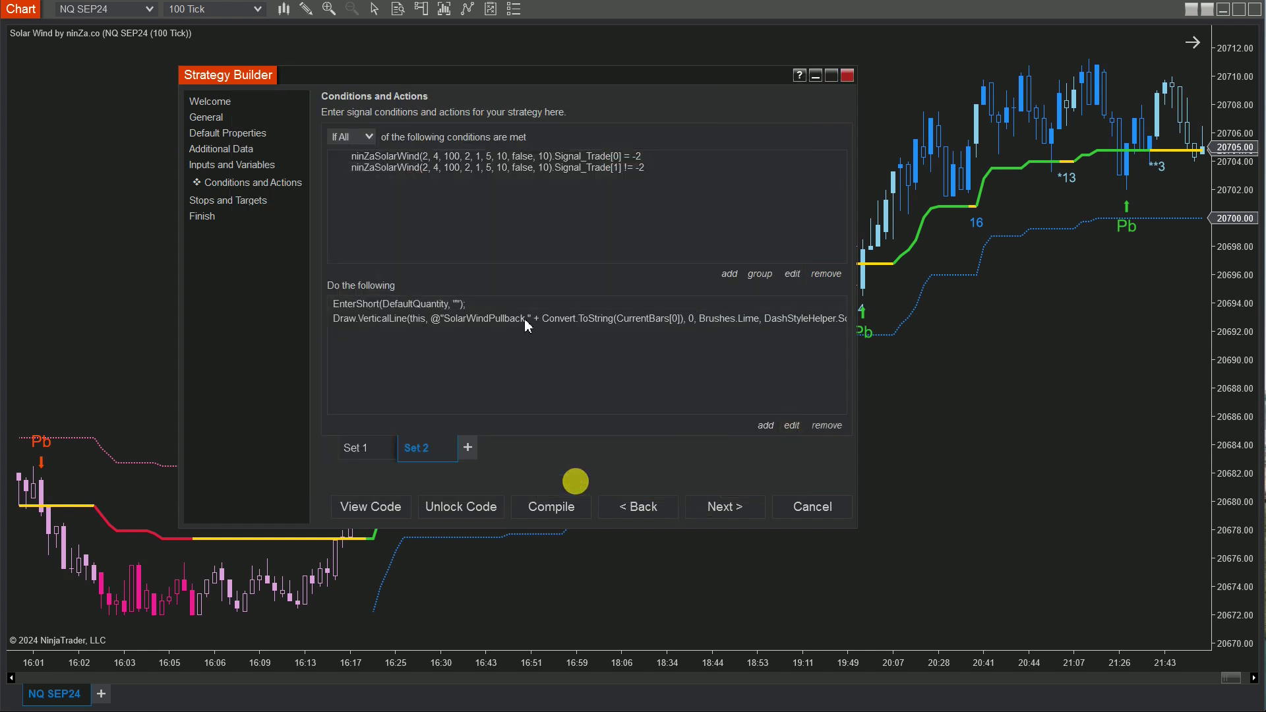
left_click(794, 425)
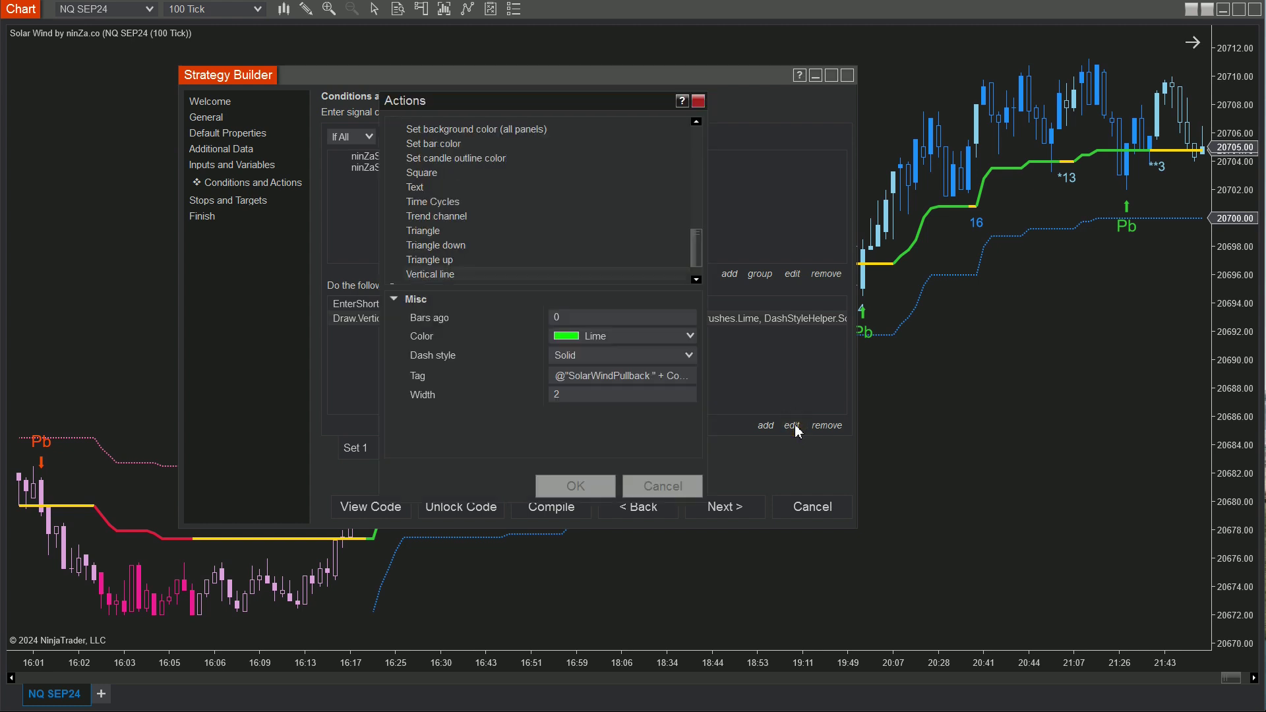
left_click(688, 336)
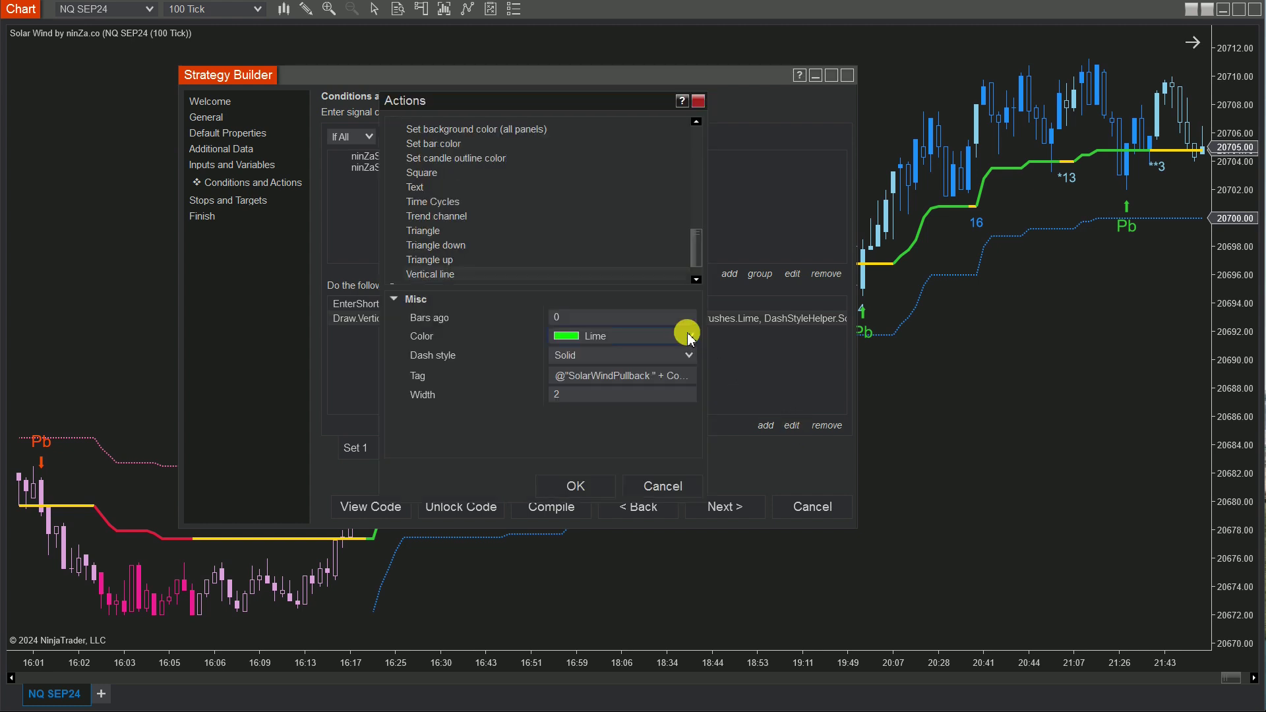
left_click(628, 358)
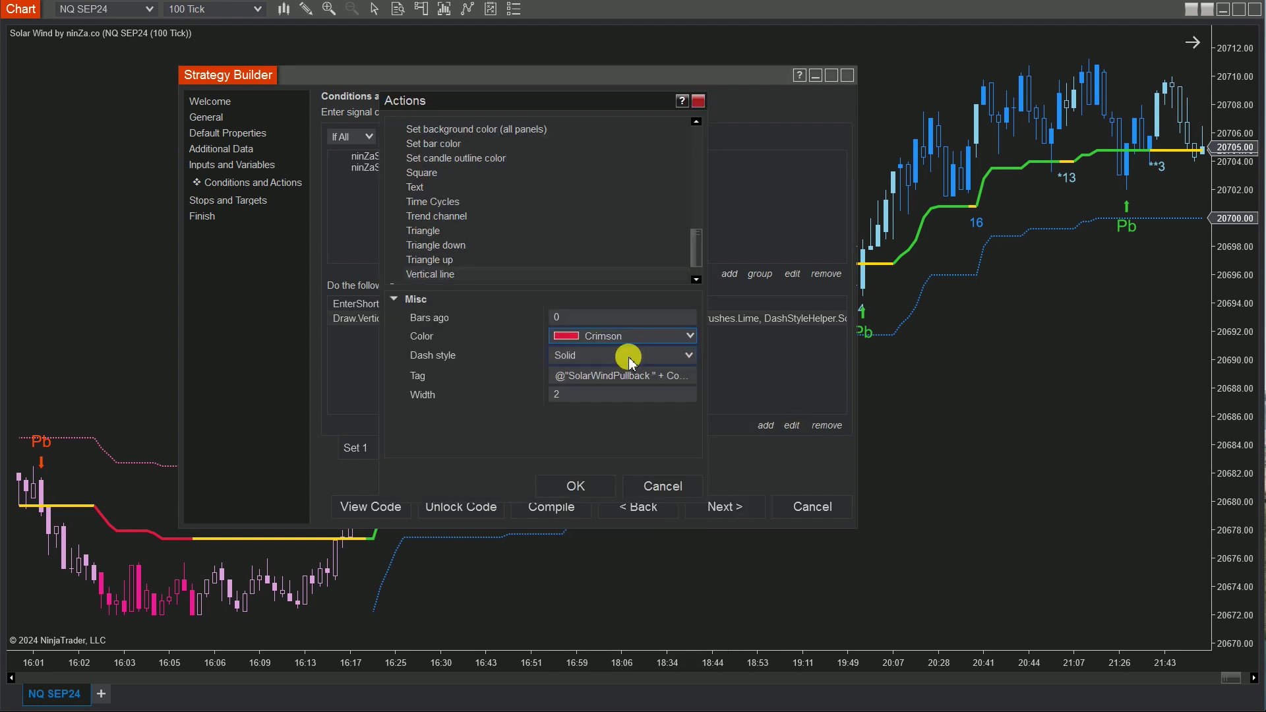
left_click(584, 482)
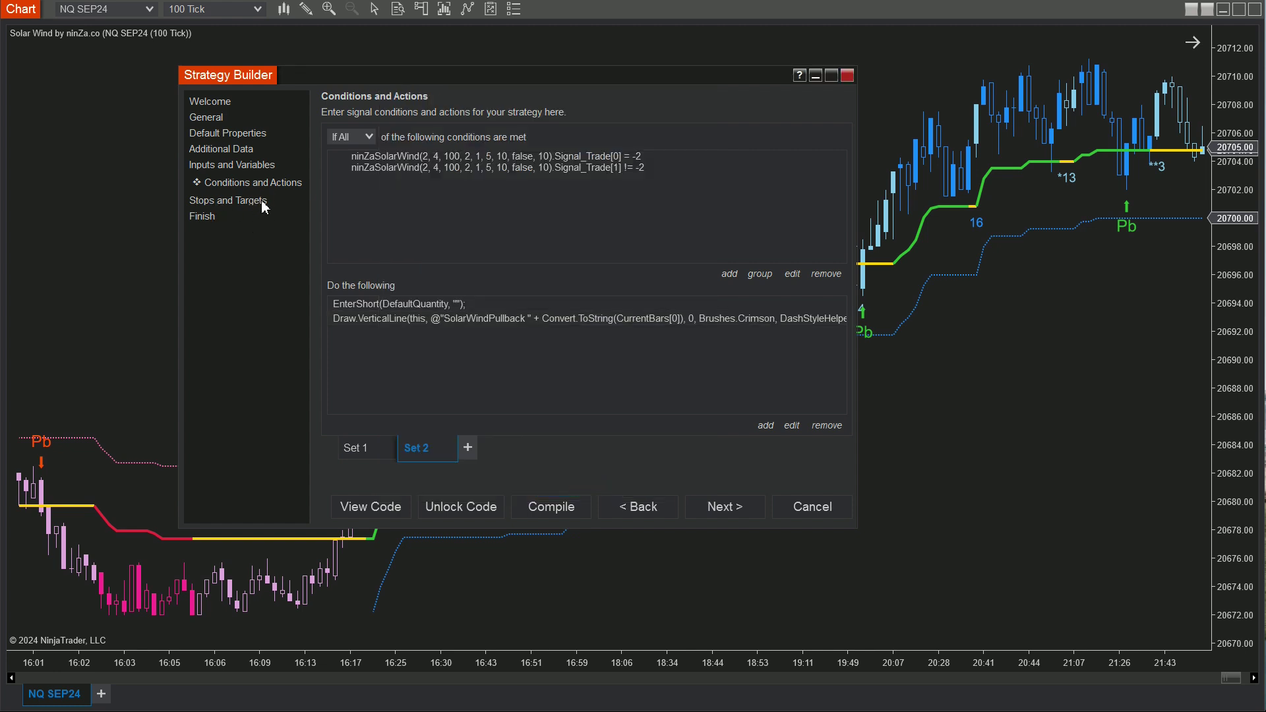
Add a profit target of 60 Ticks on the Stops and Targets page
left_click(264, 201)
left_click(771, 457)
left_click(435, 160)
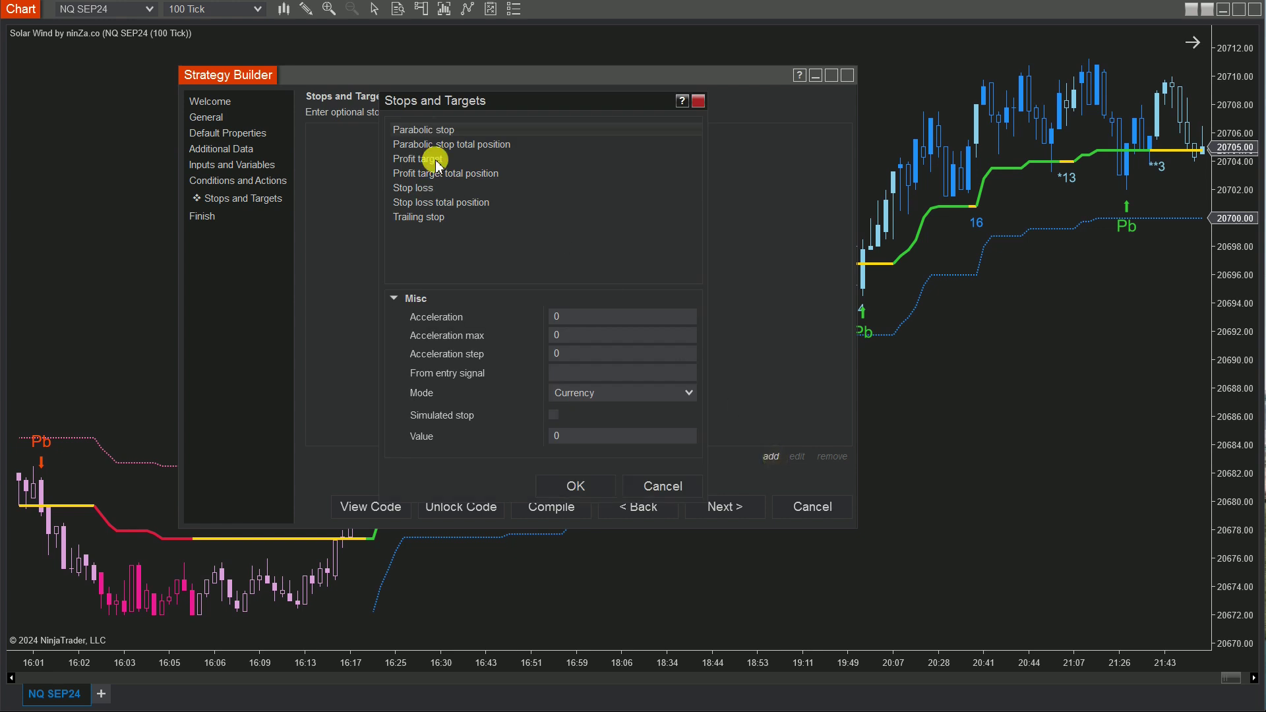
left_click(688, 336)
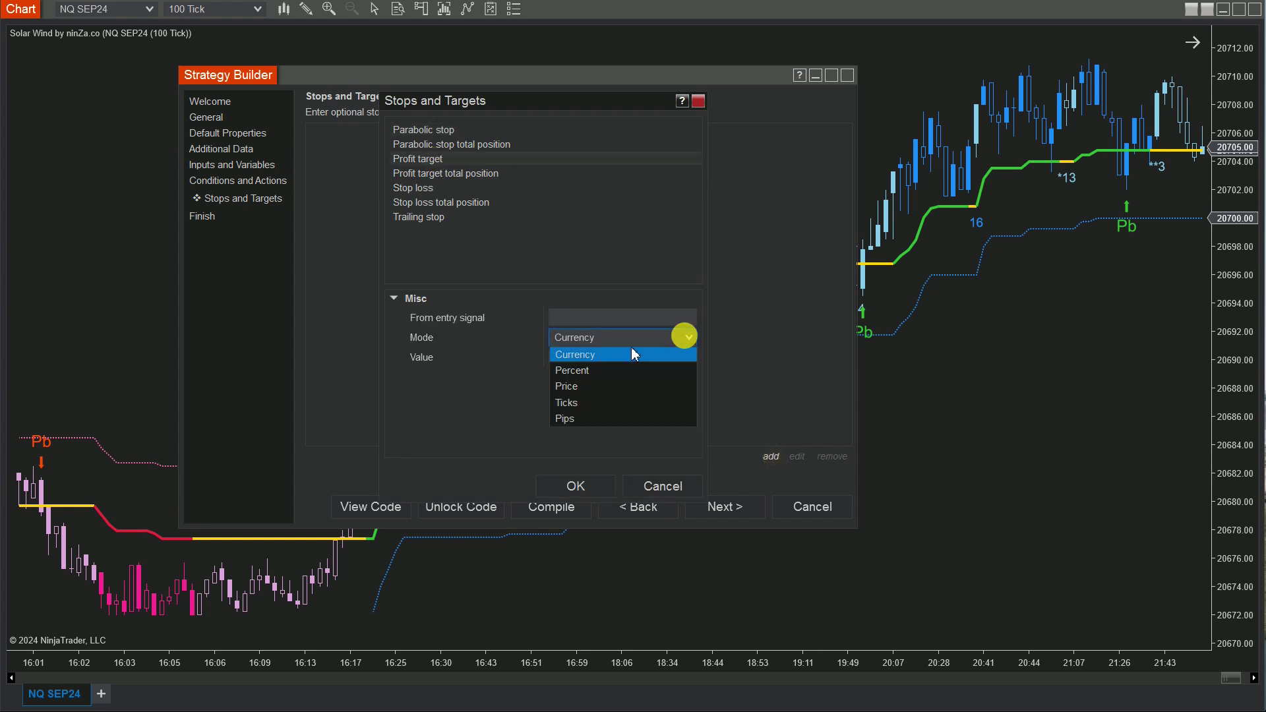
left_click(595, 403)
left_click(555, 357)
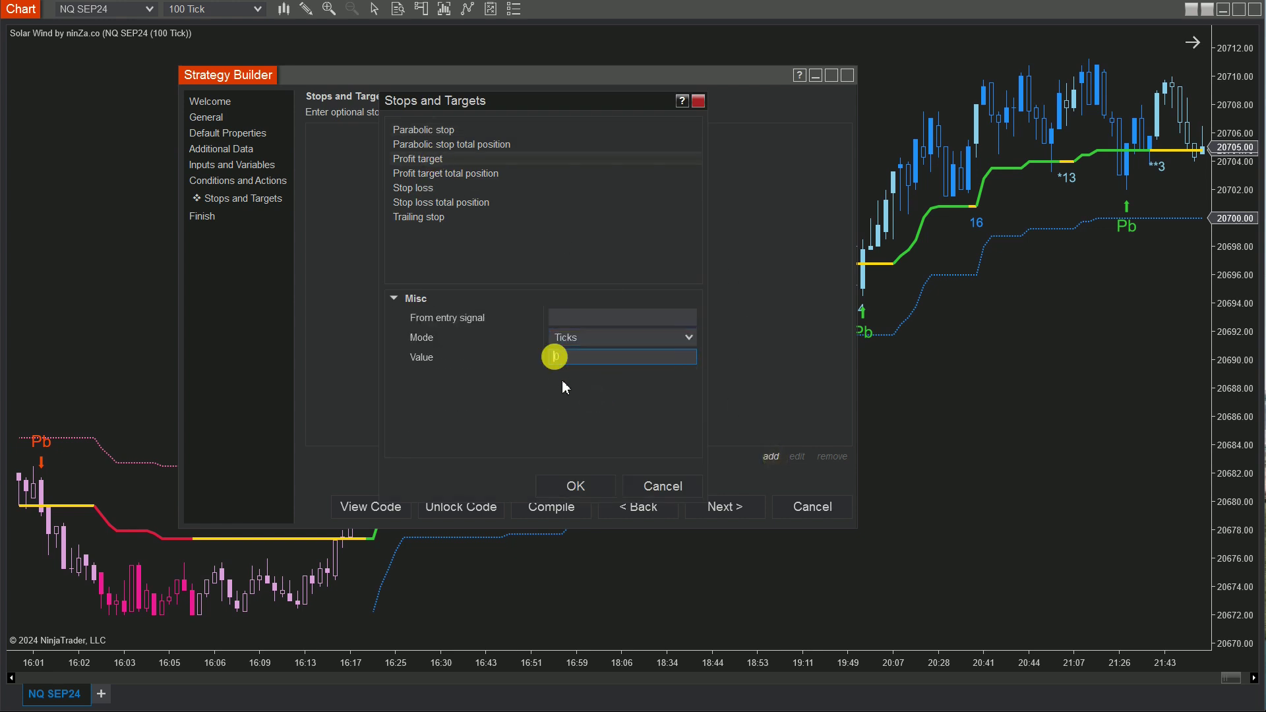
type("6")
left_click(576, 487)
Add a 30-tick stop loss and advance to the Finish page
left_click(776, 457)
left_click(427, 190)
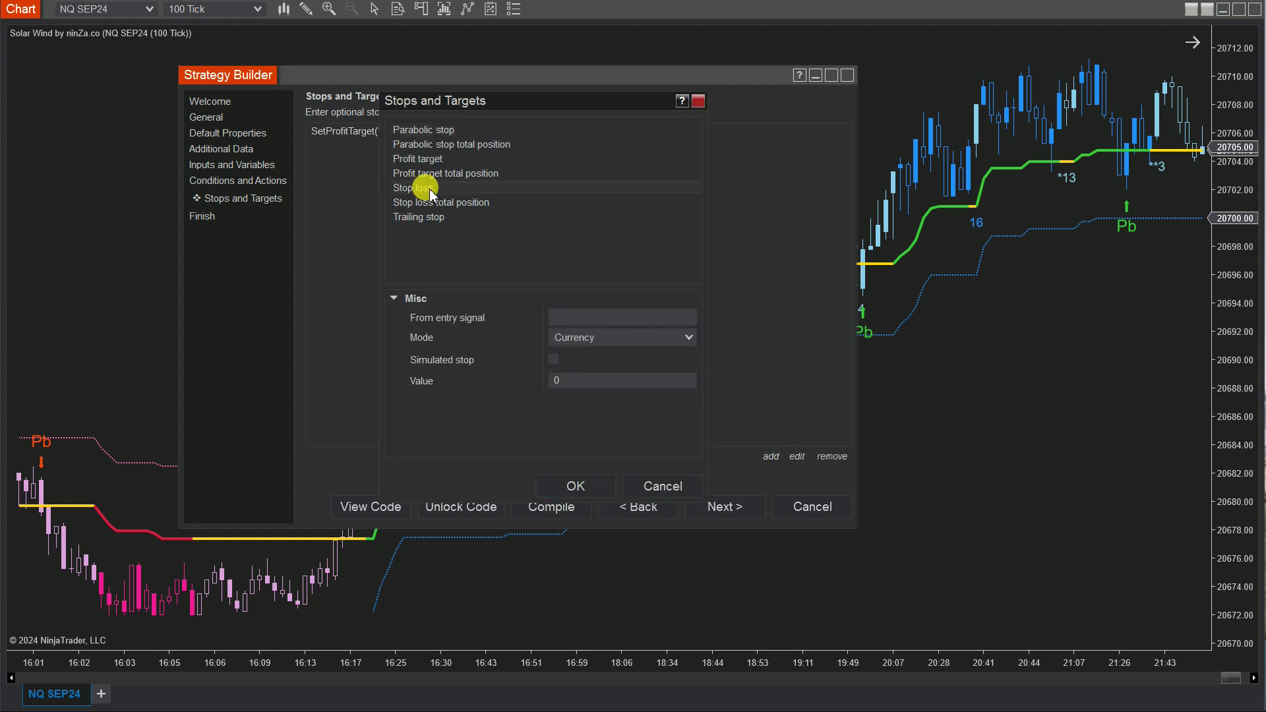
left_click(687, 337)
left_click(588, 403)
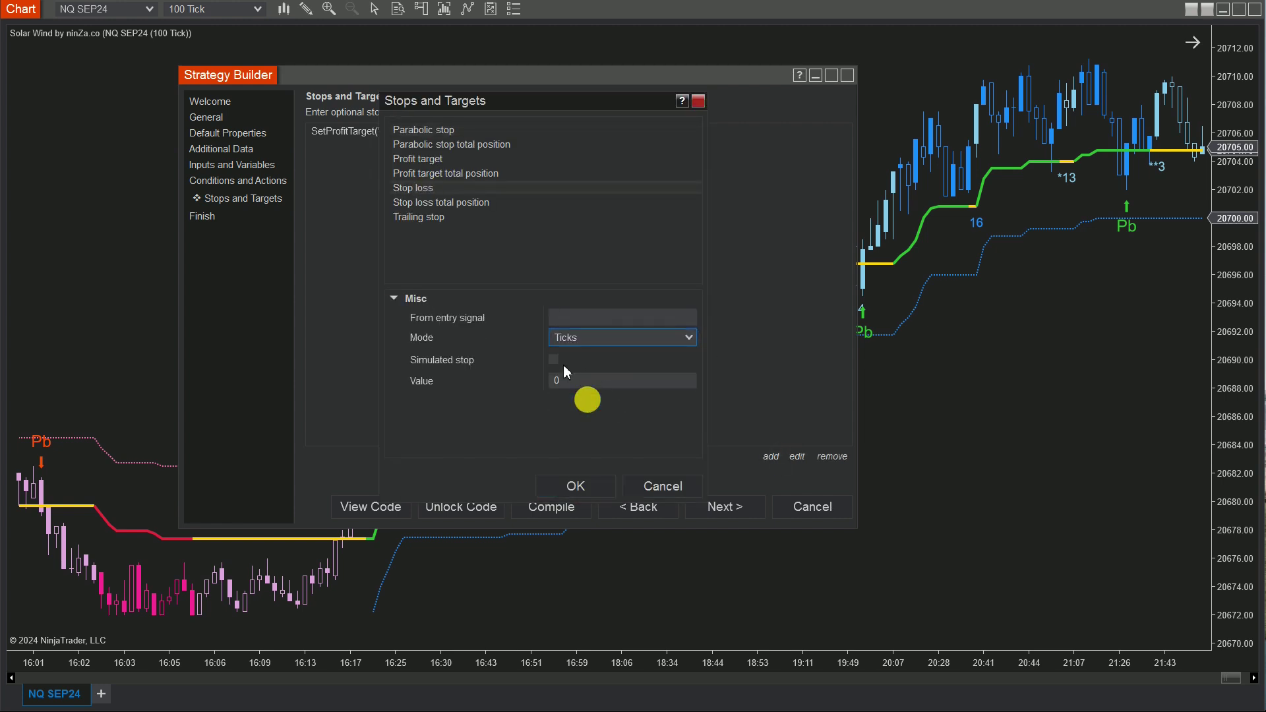
left_click(555, 381)
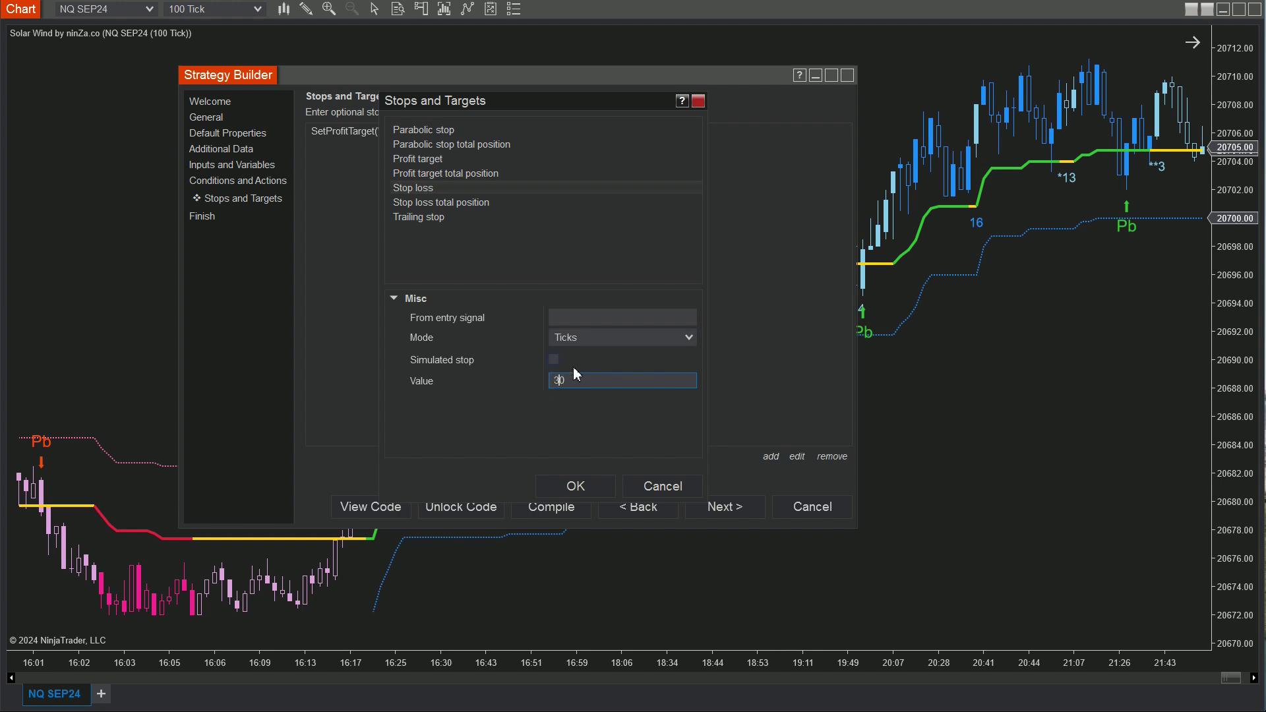
left_click(587, 489)
left_click(722, 508)
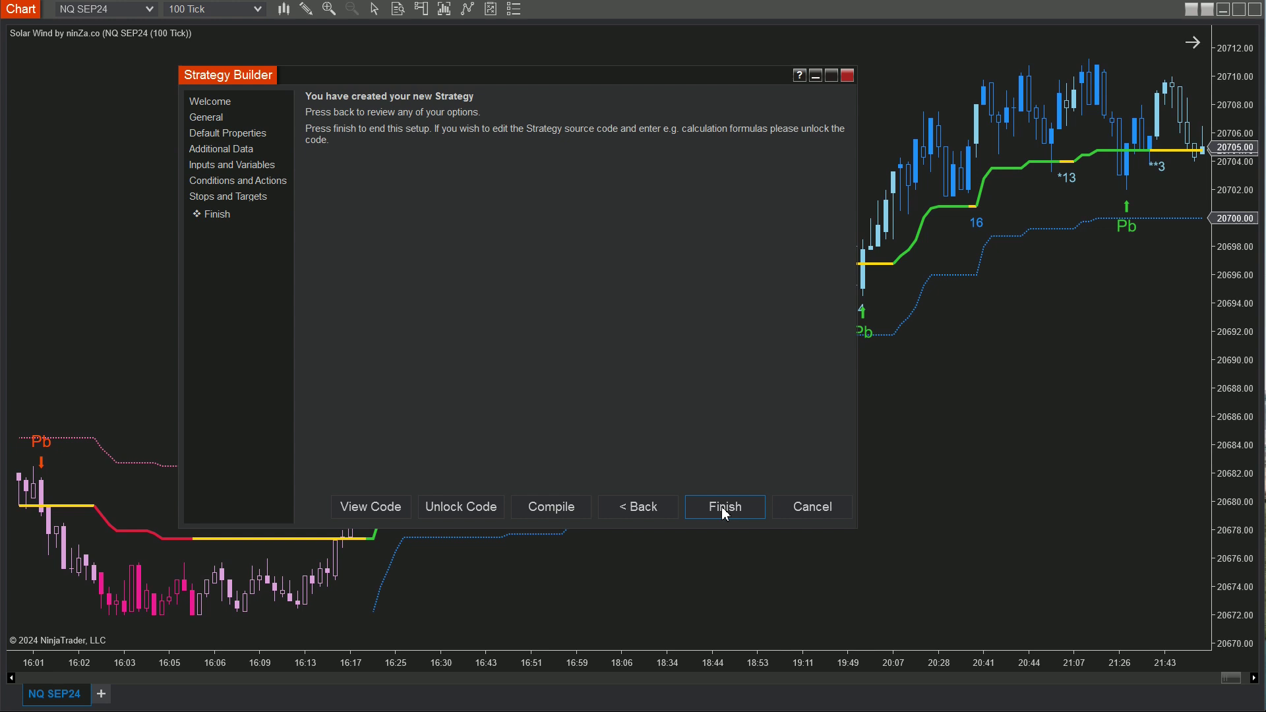
Finish the wizard and add SolarWindPullback, enabled, to the NQ SEP24 chart to view its vertical lines
left_click(725, 513)
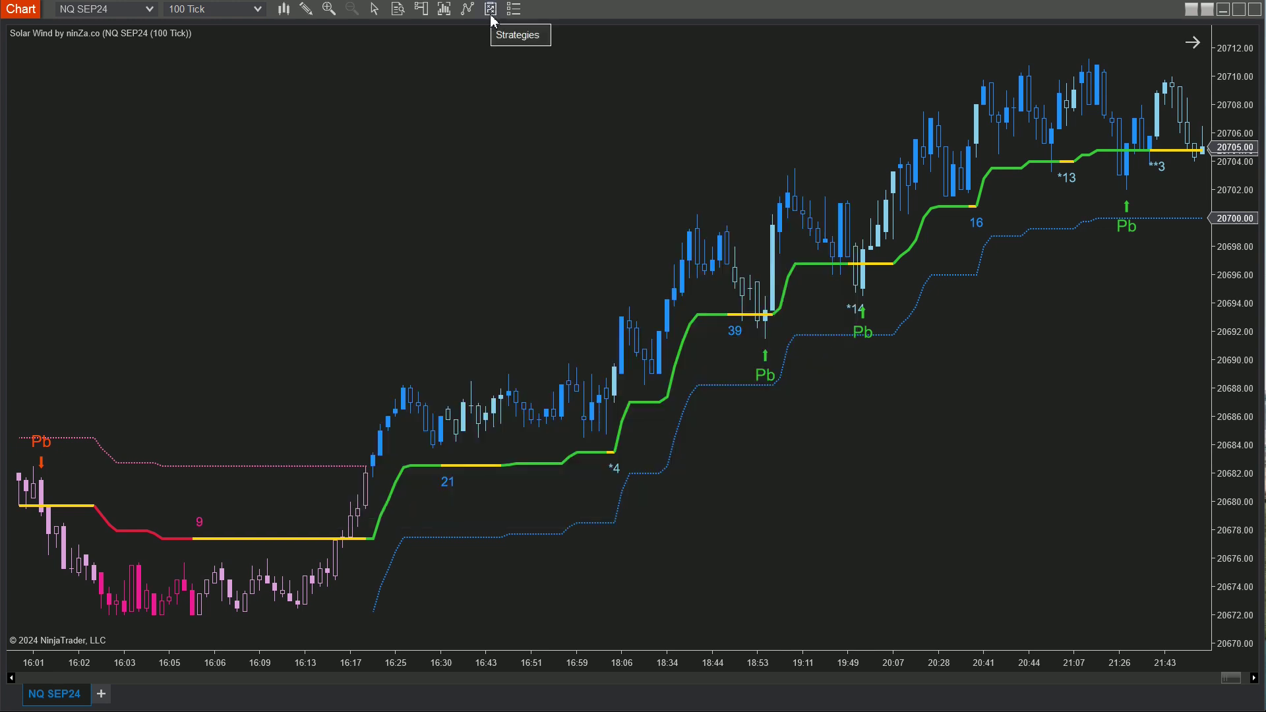
right_click(546, 141)
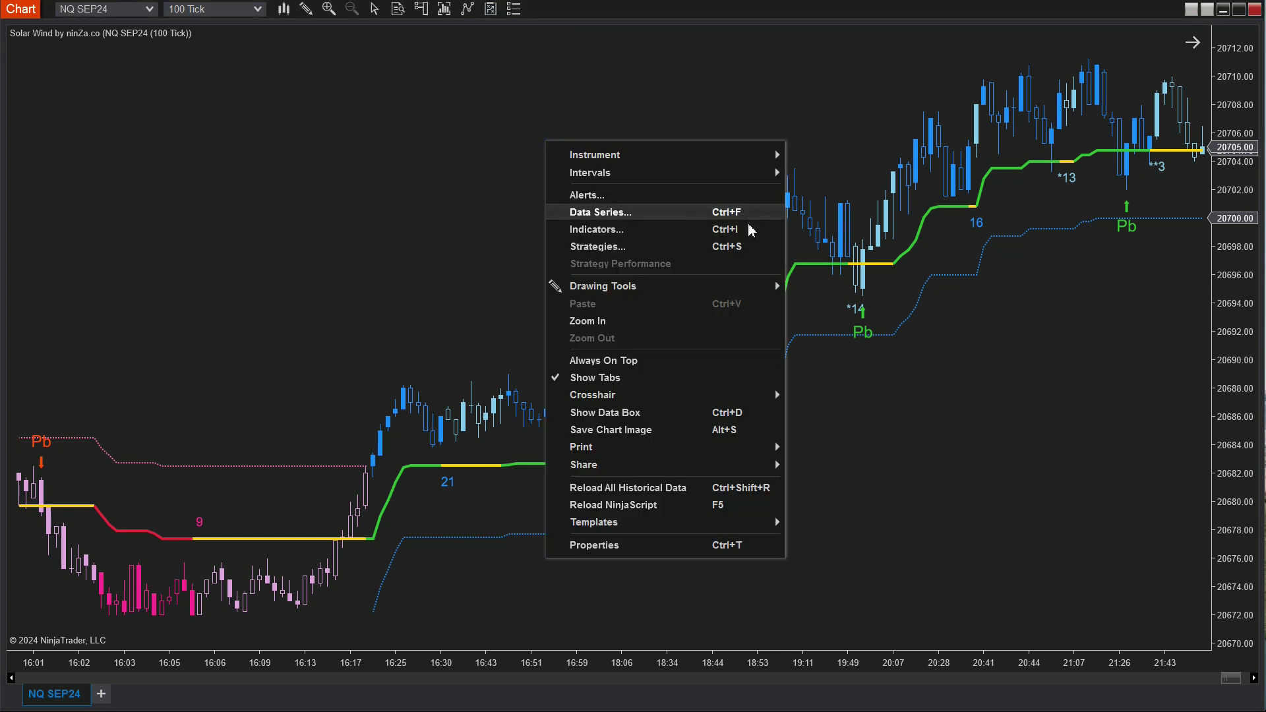
left_click(755, 247)
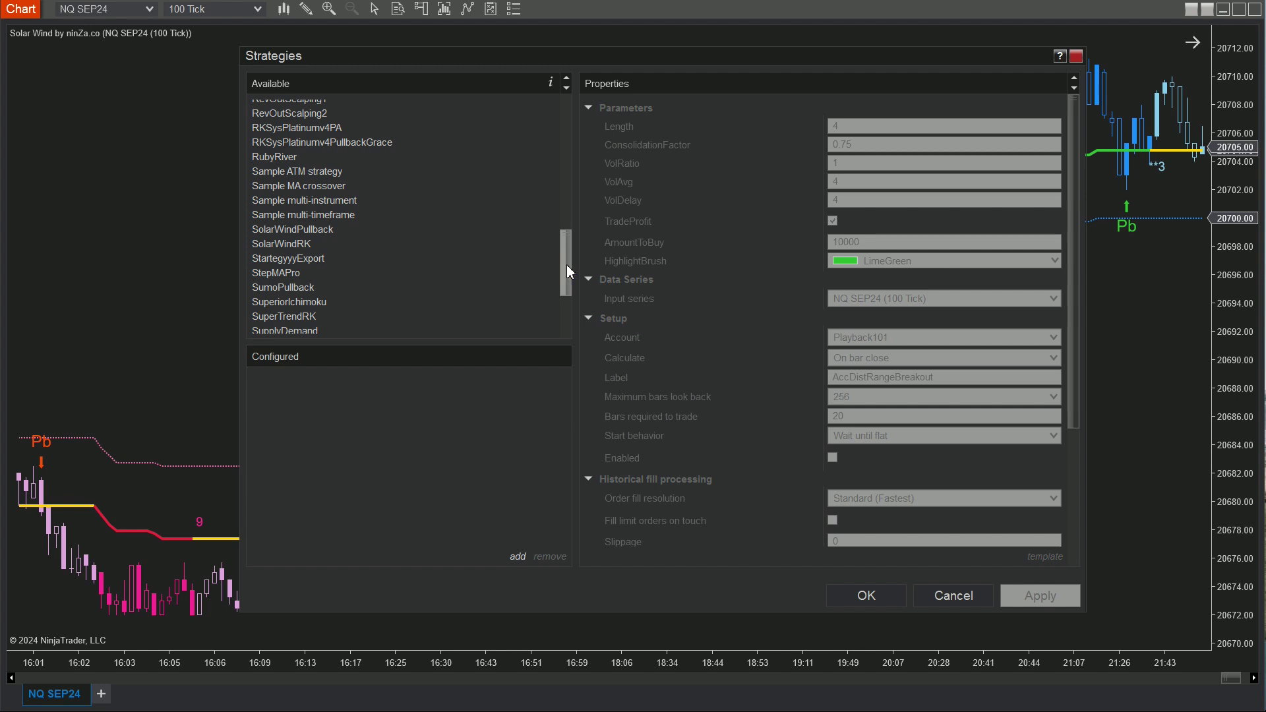
double_click(318, 230)
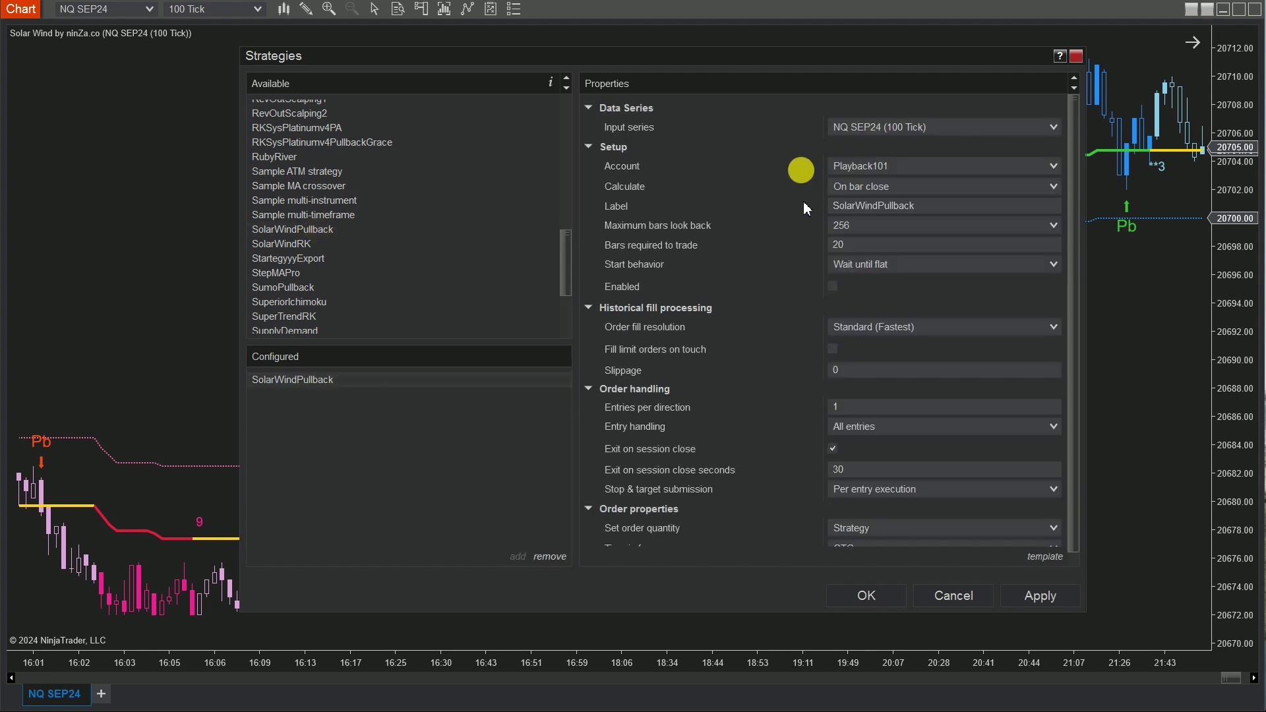
left_click(832, 287)
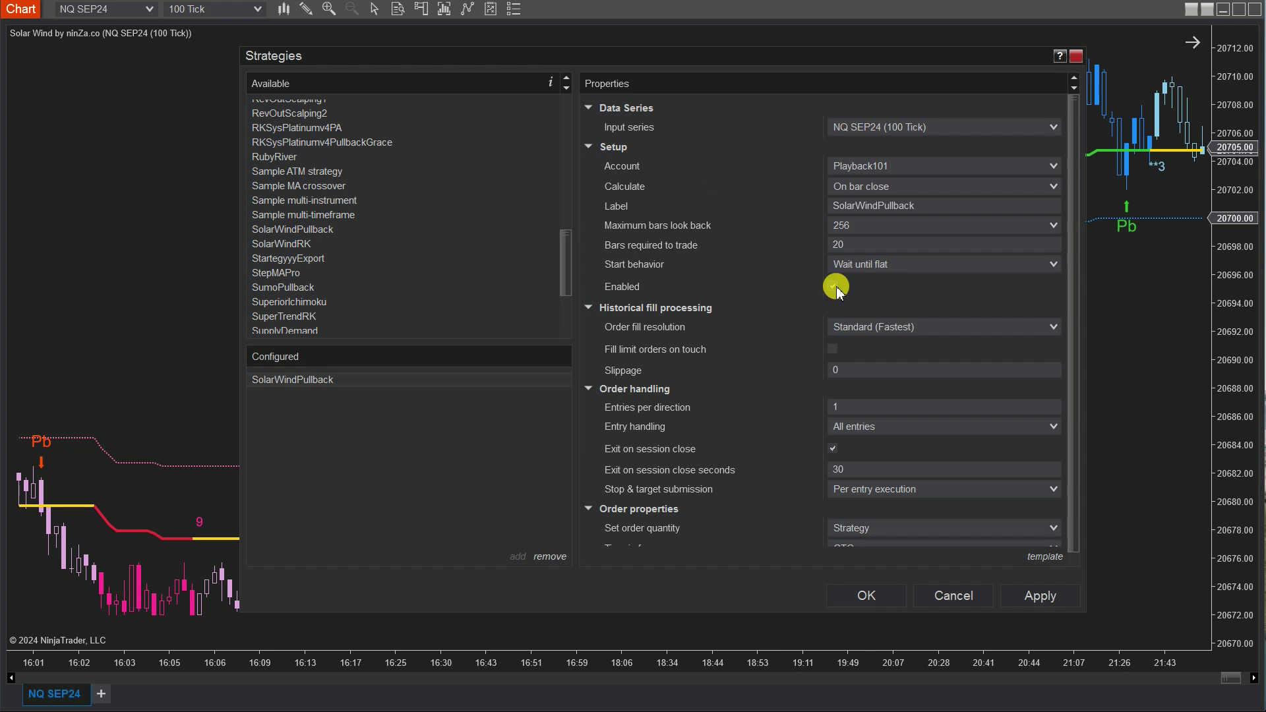
left_click(870, 594)
left_click_drag(817, 466, 1051, 344)
scroll(1050, 343, "up", 15)
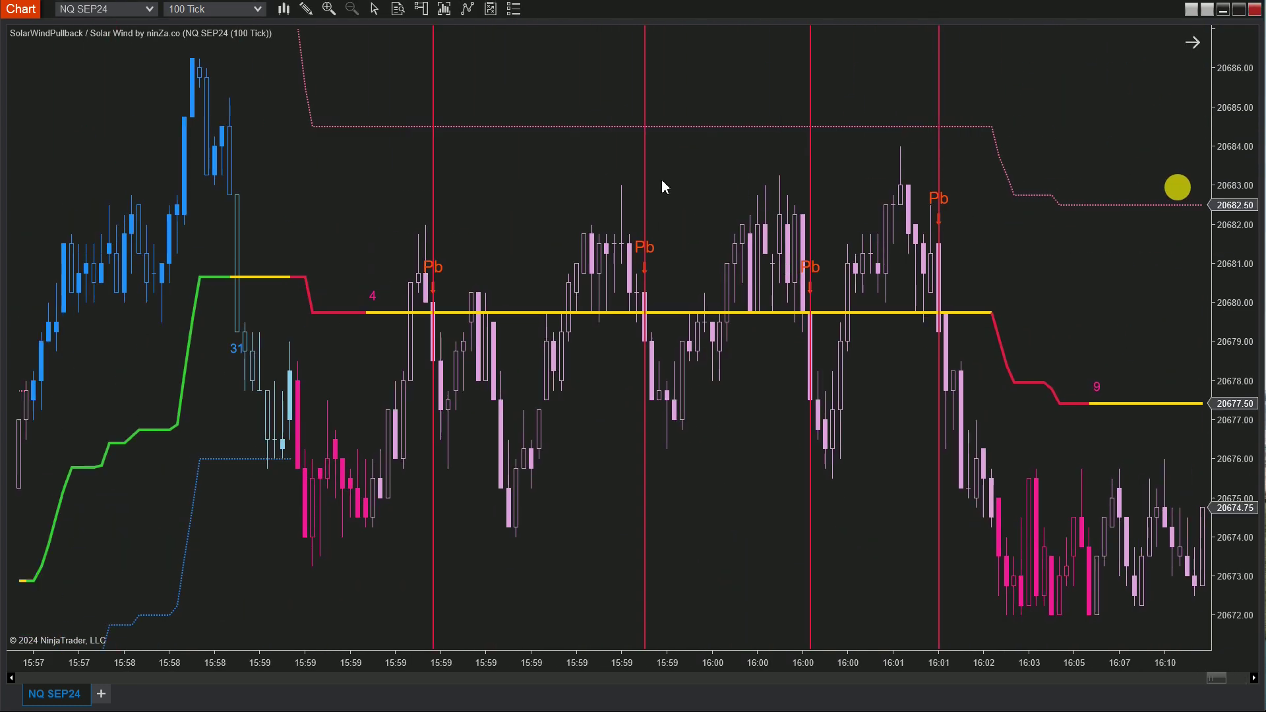
Pan to the newest bars to watch the long entry at 20722.00, with 20737.00 limit and 20714.50 stop
left_click_drag(958, 501, 887, 370)
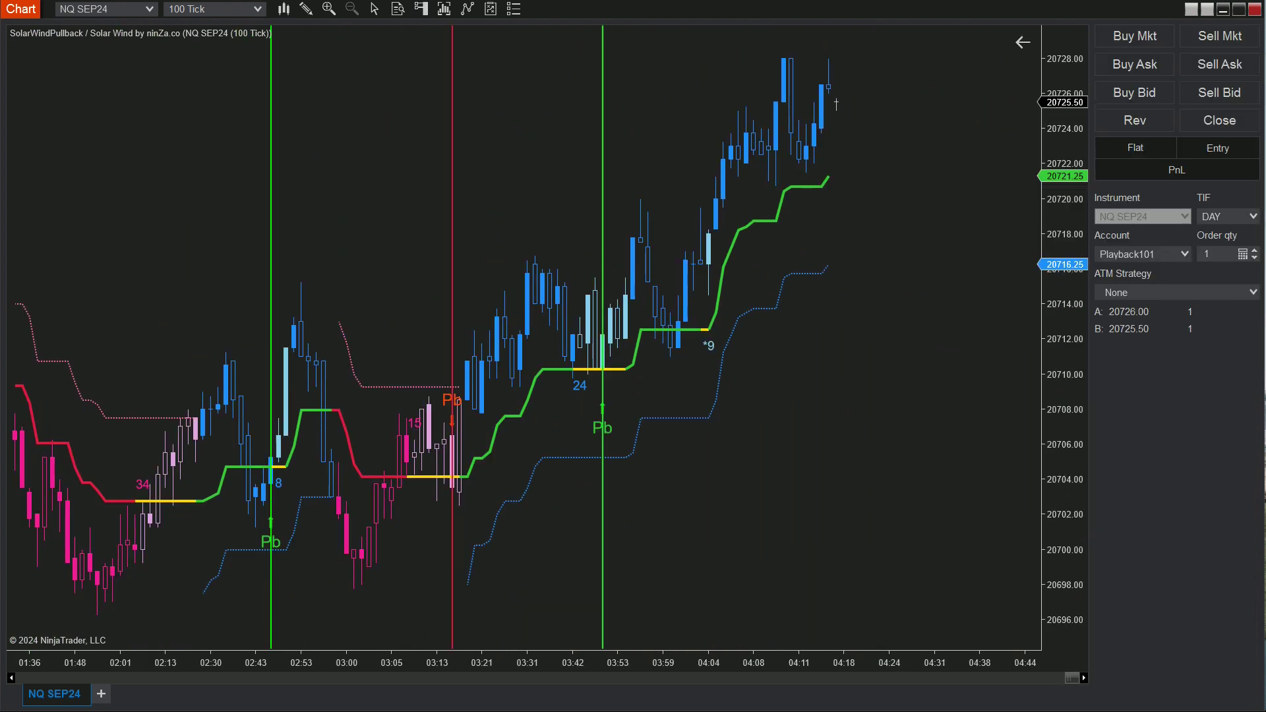
left_click_drag(314, 547, 51, 553)
left_click_drag(232, 572, 127, 572)
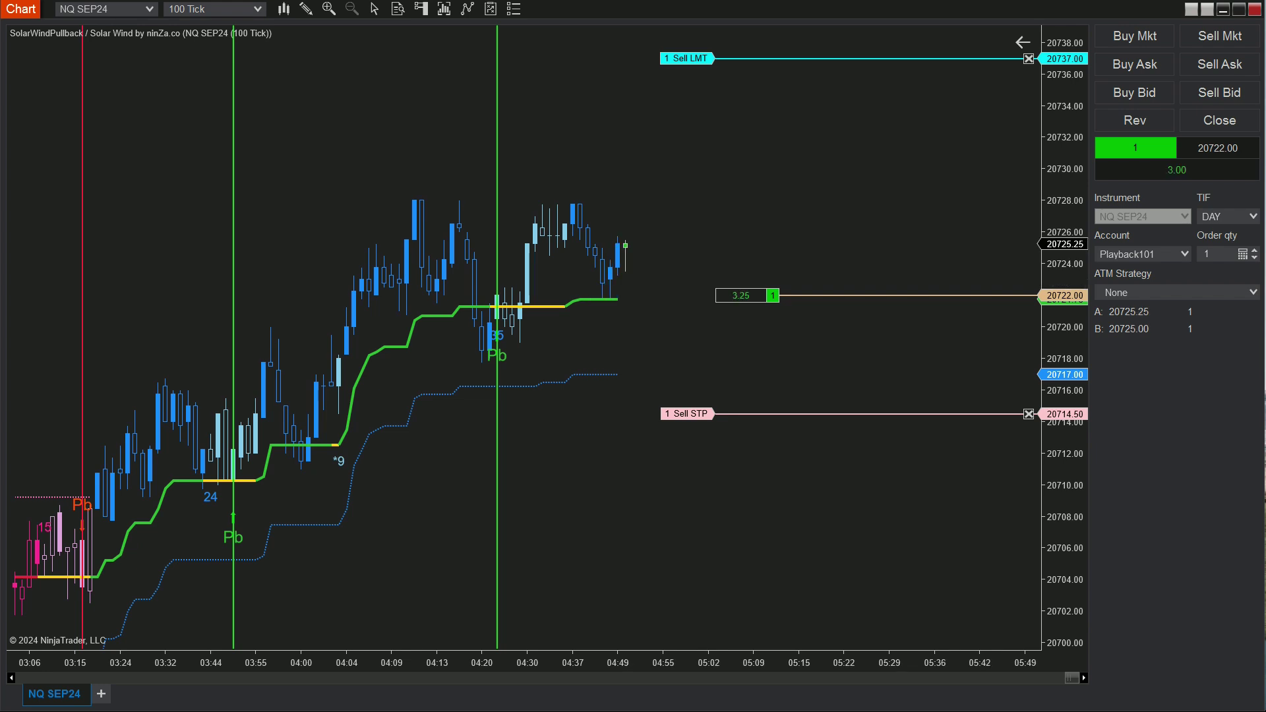